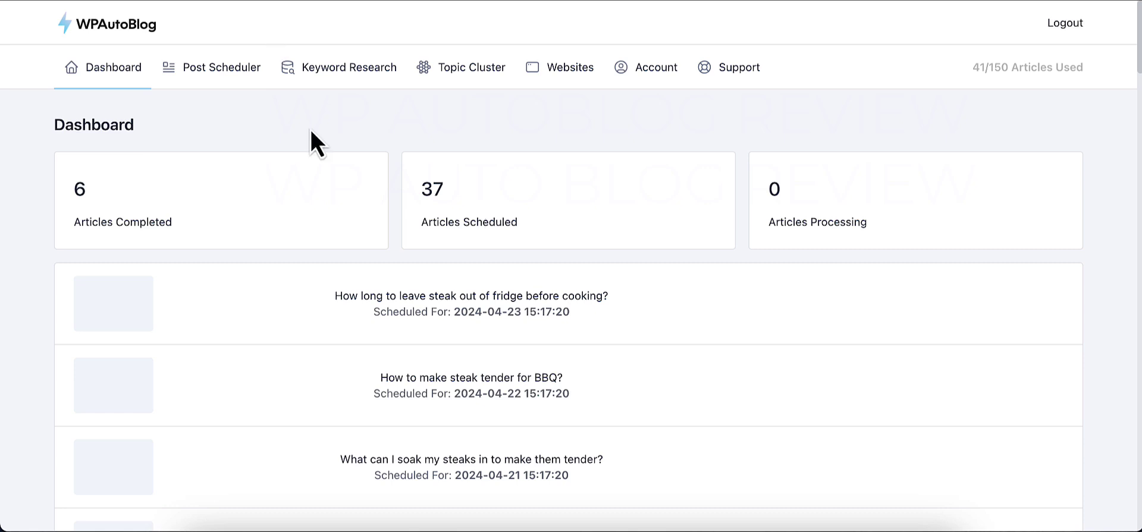
- Research the keyword "barbecue steaks" in English and add the matching "barbecue steaks" result to the keyword shortlist
{"action": "left_click", "coordinate": [334, 70]}
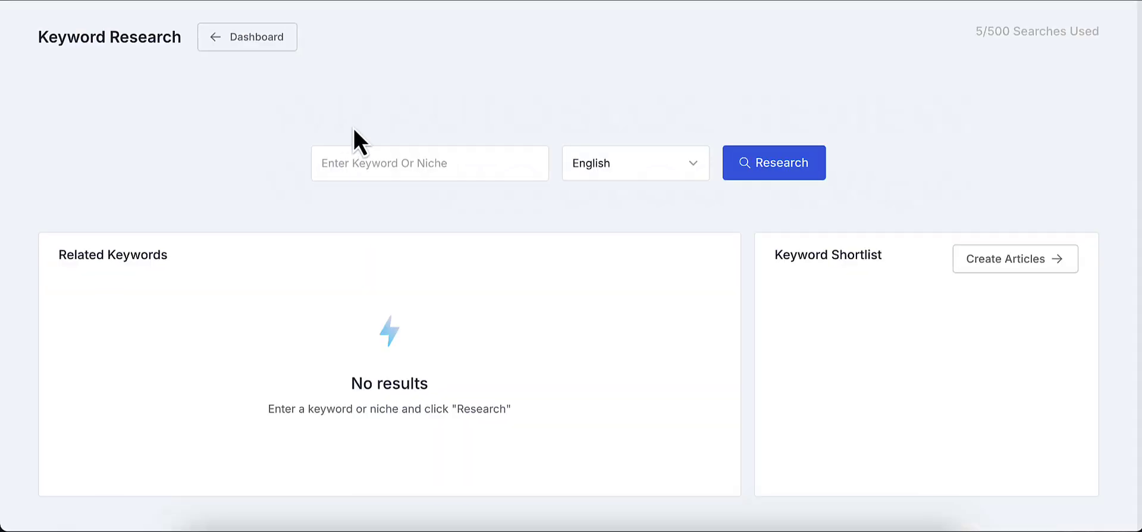
{"action": "left_click", "coordinate": [383, 169]}
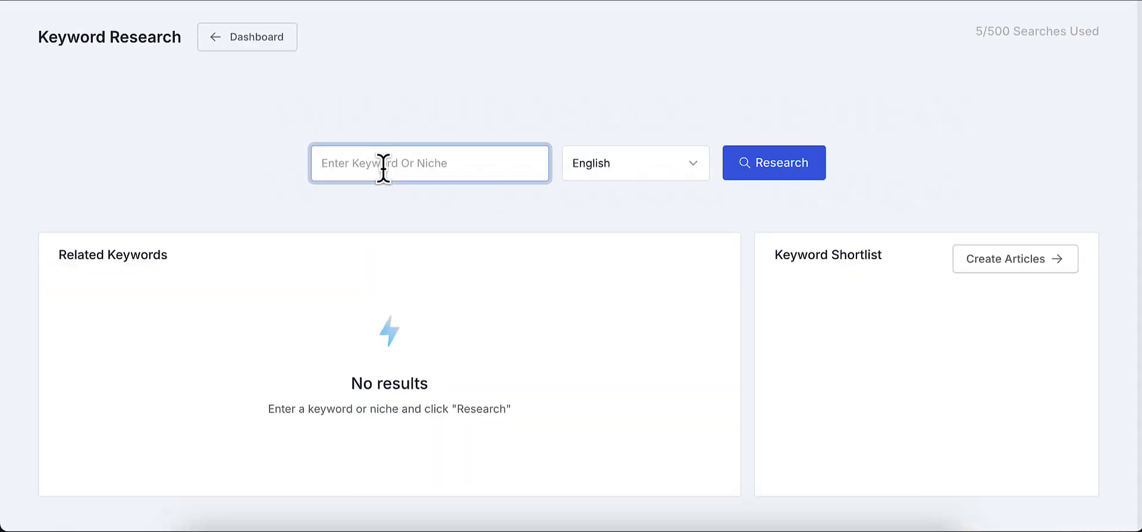
{"action": "type", "text": "barbecue steaks"}
{"action": "left_click", "coordinate": [785, 158]}
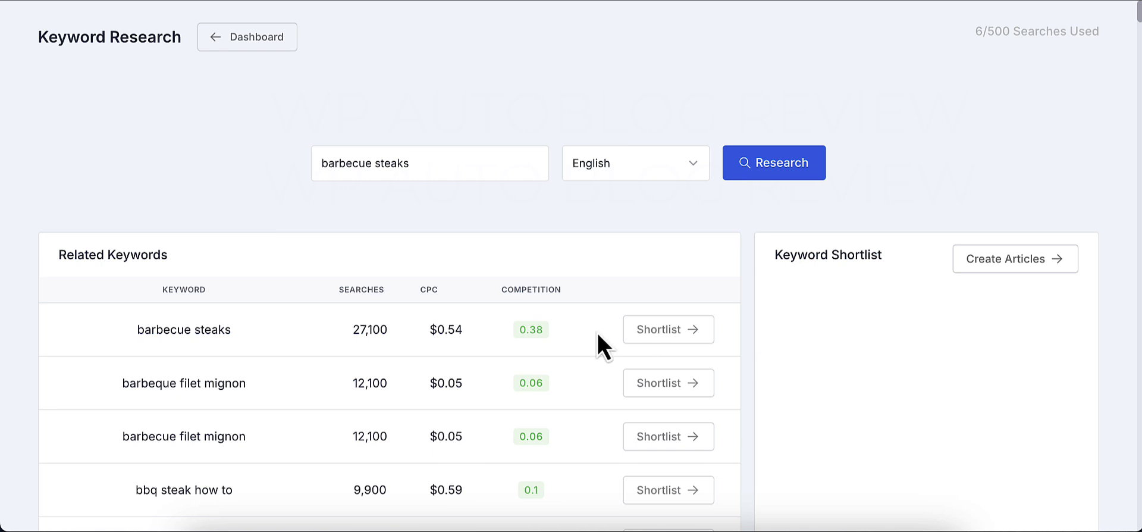
{"action": "left_click", "coordinate": [654, 333]}
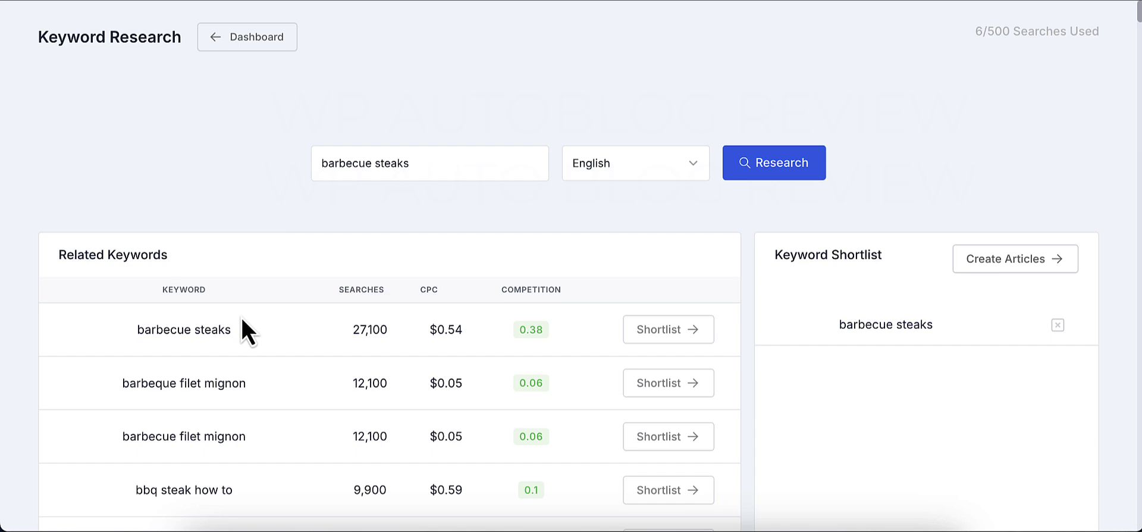
- Look through the related keywords for "barbecue steaks" with their searches, CPC and competition
{"action": "scroll", "coordinate": [222, 327], "scroll_direction": "down", "scroll_amount": 15}
{"action": "scroll", "coordinate": [217, 323], "scroll_direction": "down", "scroll_amount": 20}
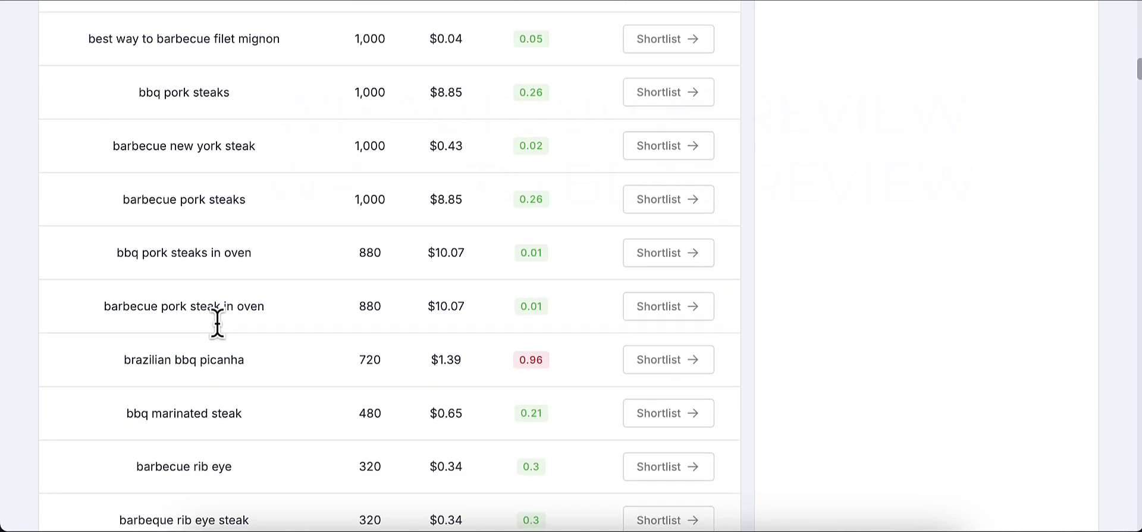
{"action": "scroll", "coordinate": [217, 323], "scroll_direction": "down", "scroll_amount": 8}
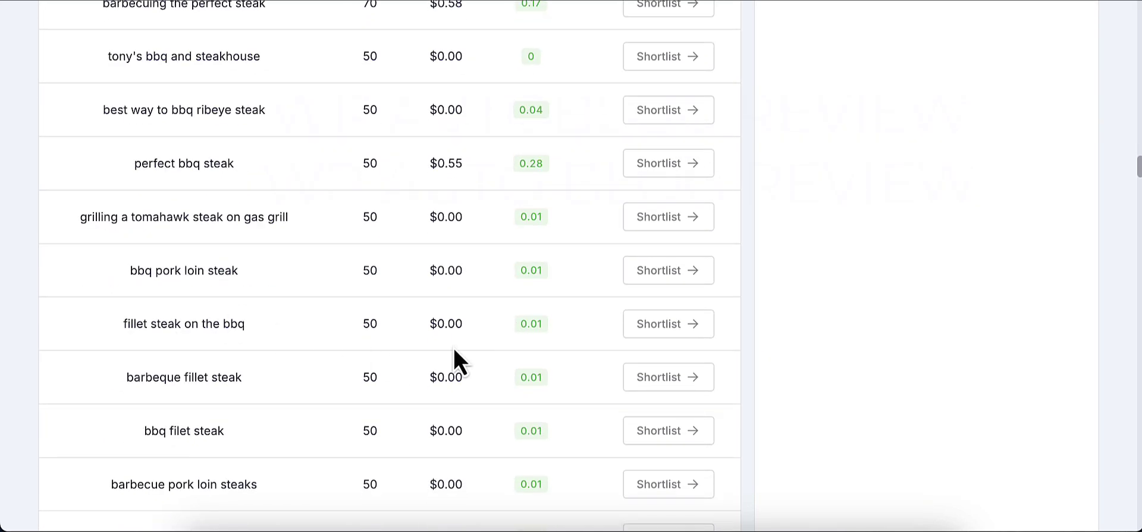
{"action": "scroll", "coordinate": [446, 372], "scroll_direction": "up", "scroll_amount": 10}
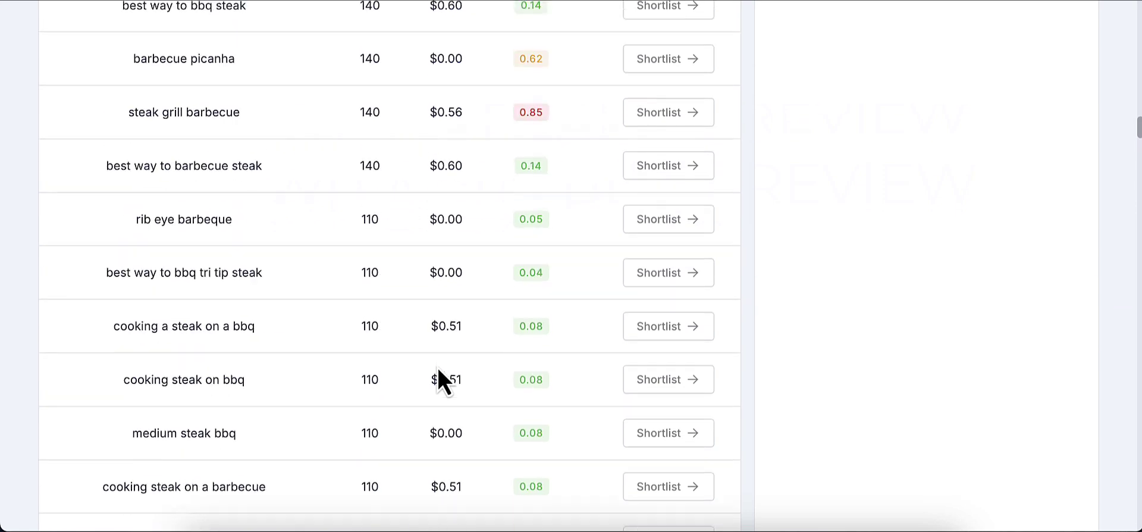
{"action": "scroll", "coordinate": [439, 370], "scroll_direction": "up", "scroll_amount": 20}
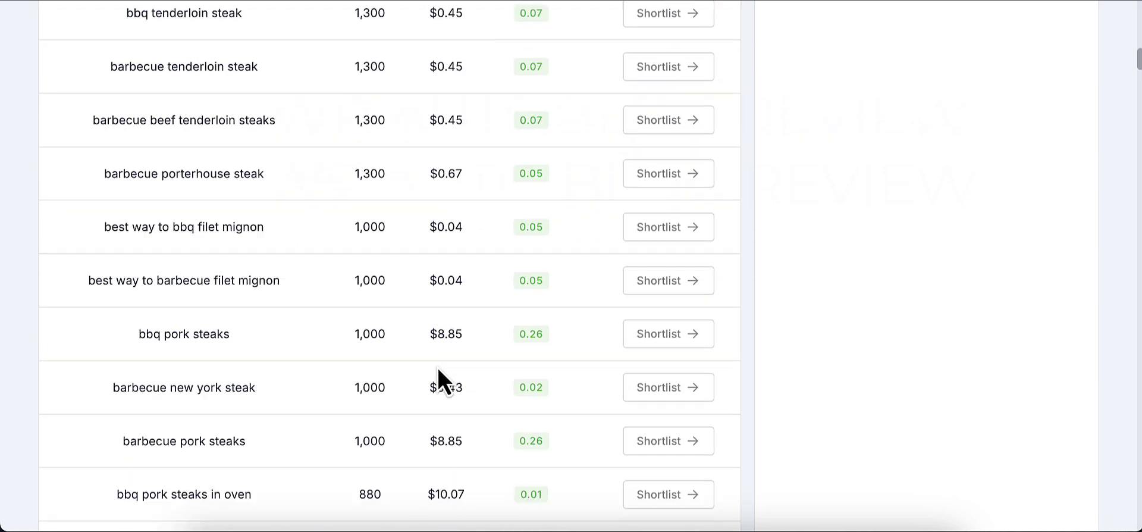
{"action": "scroll", "coordinate": [438, 370], "scroll_direction": "up", "scroll_amount": 8}
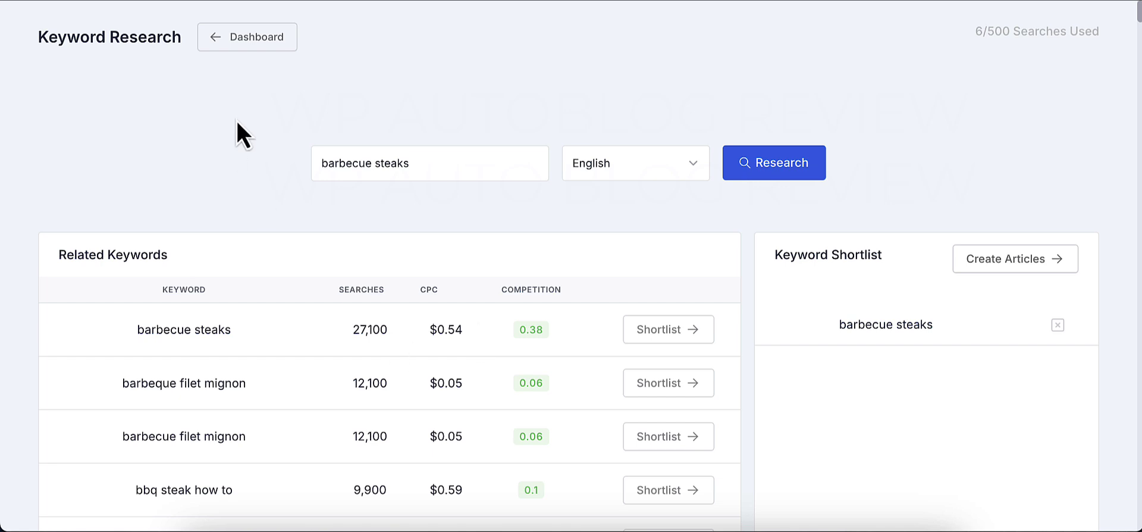
- Create an English topic cluster for "barbecue steaks" and review the suggested topics
{"action": "left_click", "coordinate": [272, 37]}
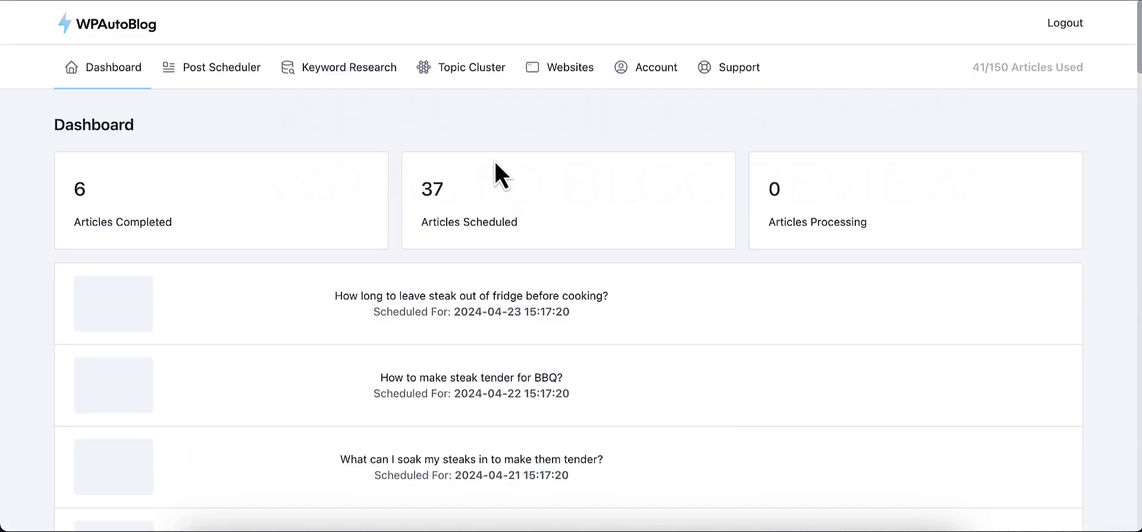
{"action": "left_click", "coordinate": [474, 77]}
{"action": "left_click", "coordinate": [386, 143]}
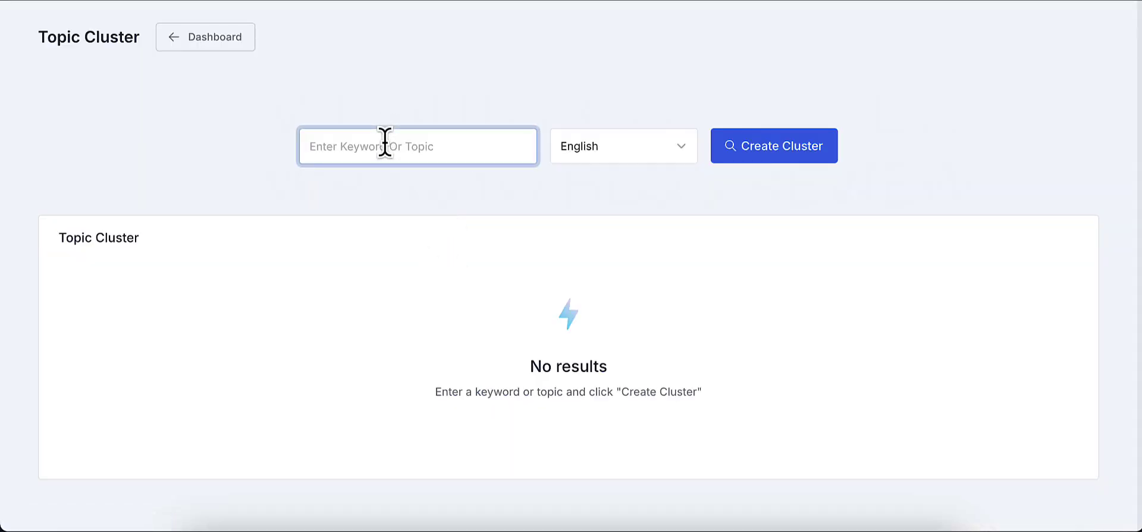
{"action": "type", "text": "barbe"}
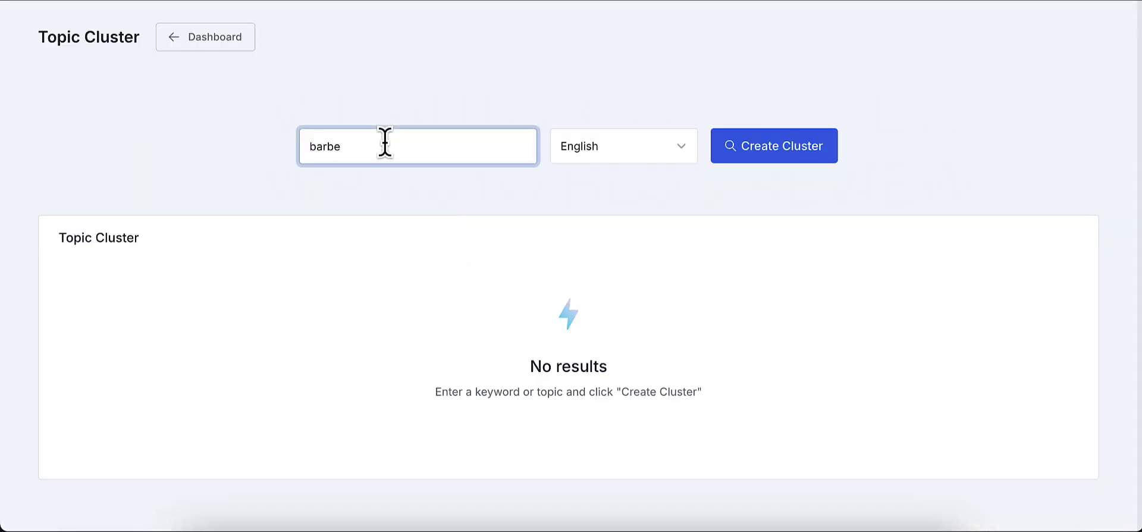
{"action": "type", "text": "cue steaks"}
{"action": "key", "text": "Return"}
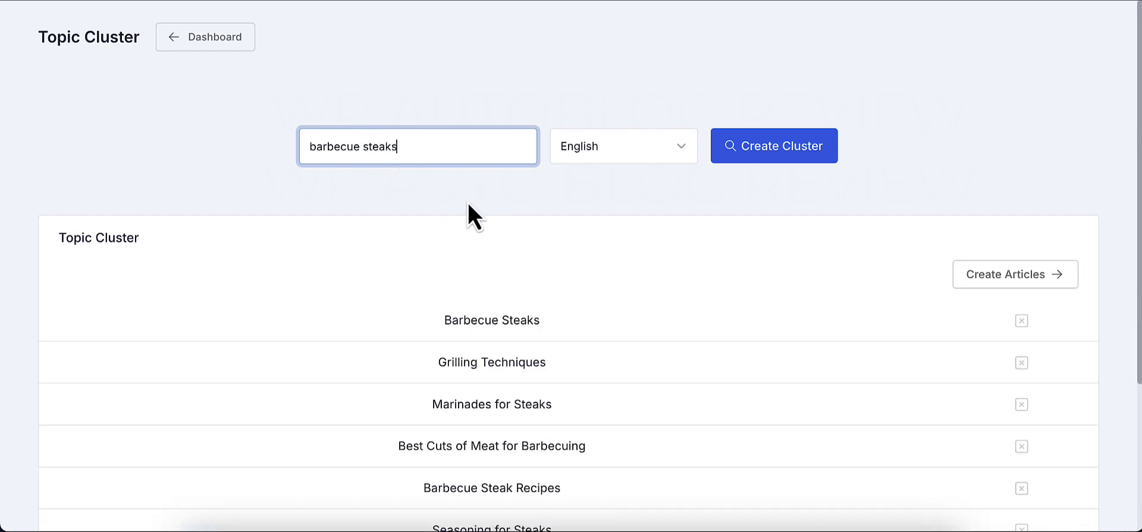
{"action": "scroll", "coordinate": [468, 204], "scroll_direction": "down", "scroll_amount": 3}
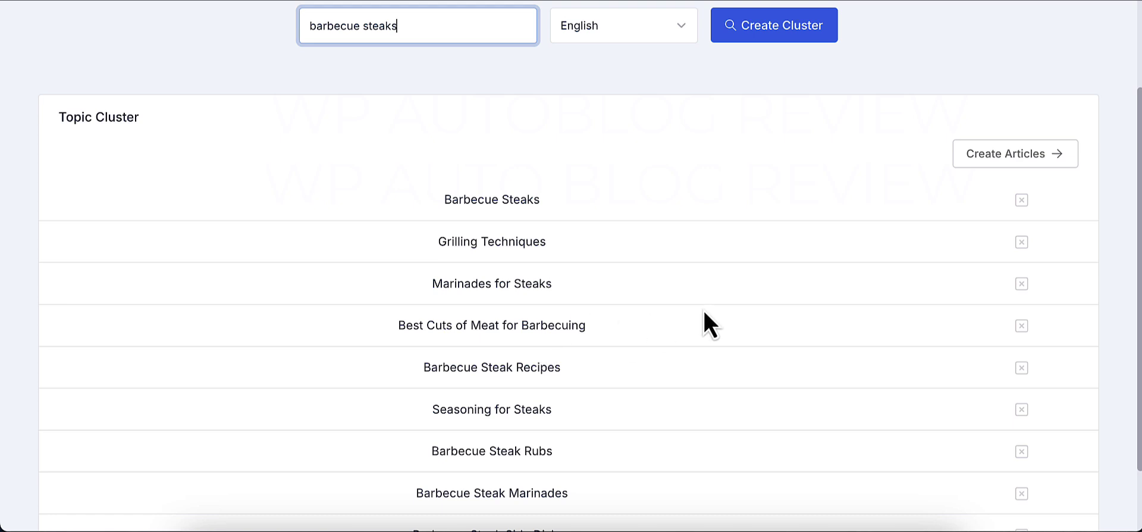
{"action": "scroll", "coordinate": [705, 309], "scroll_direction": "down", "scroll_amount": 2}
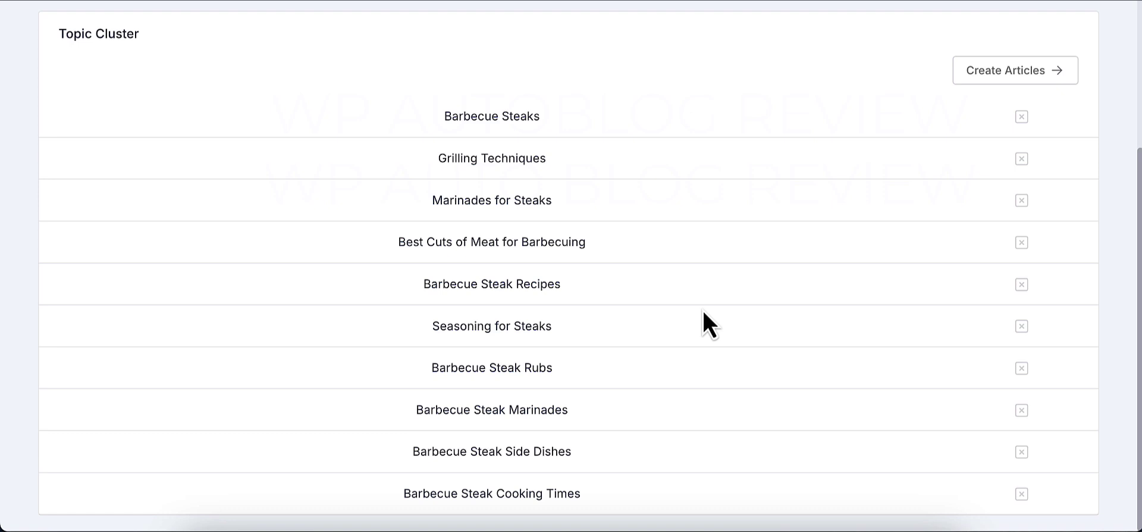
{"action": "scroll", "coordinate": [672, 339], "scroll_direction": "up", "scroll_amount": 3}
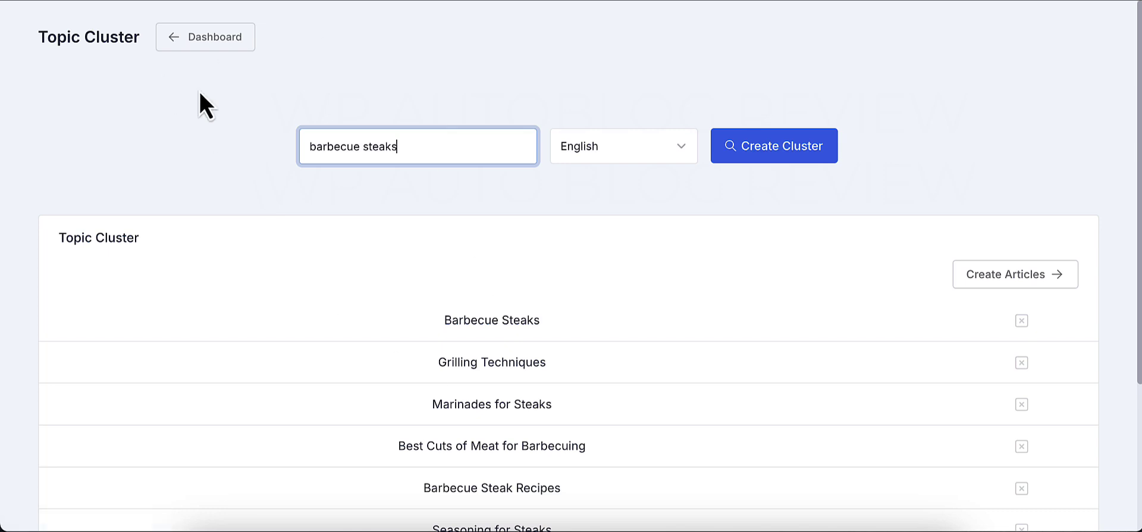
- View the connected websites and open the option for adding a website
{"action": "left_click", "coordinate": [214, 43]}
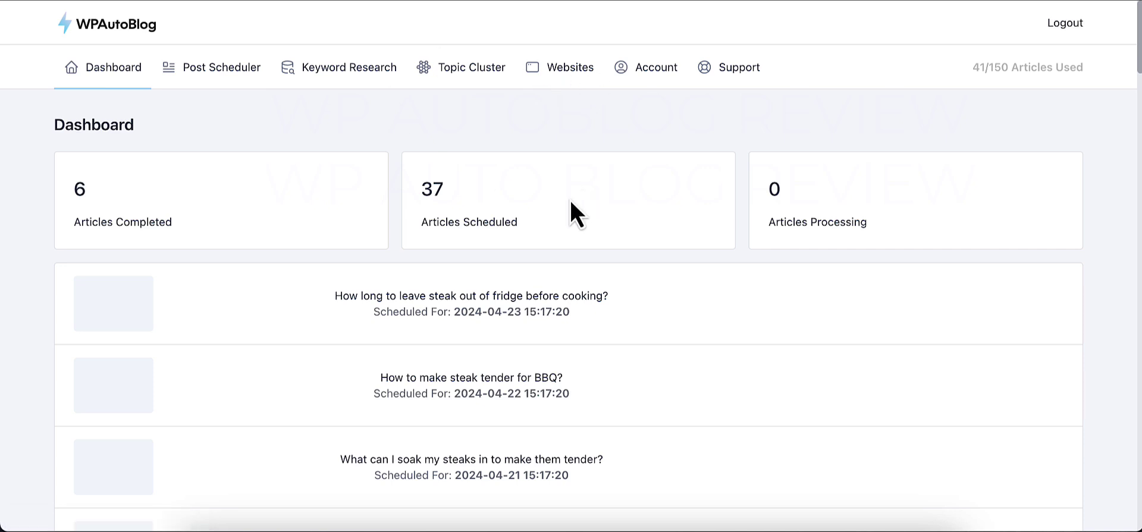
{"action": "left_click", "coordinate": [560, 76]}
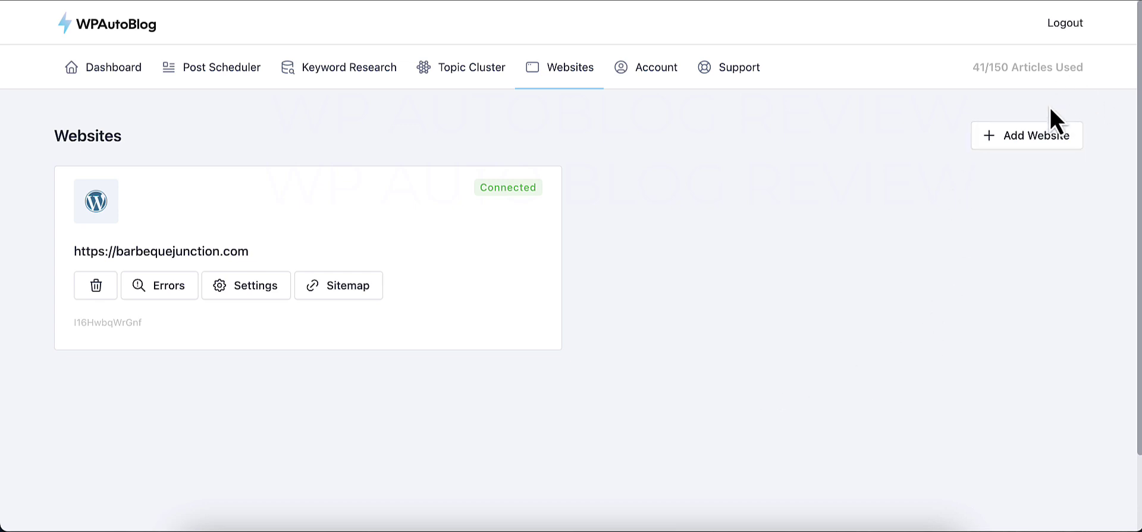
{"action": "left_click", "coordinate": [1038, 143]}
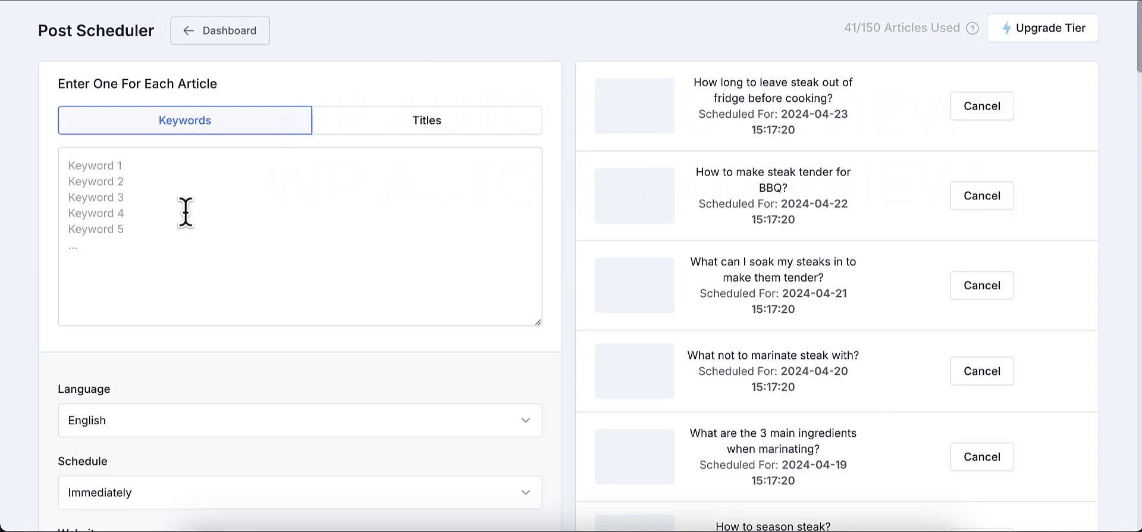
- Set the Post Scheduler's article entry mode to Titles
{"action": "left_click", "coordinate": [132, 166]}
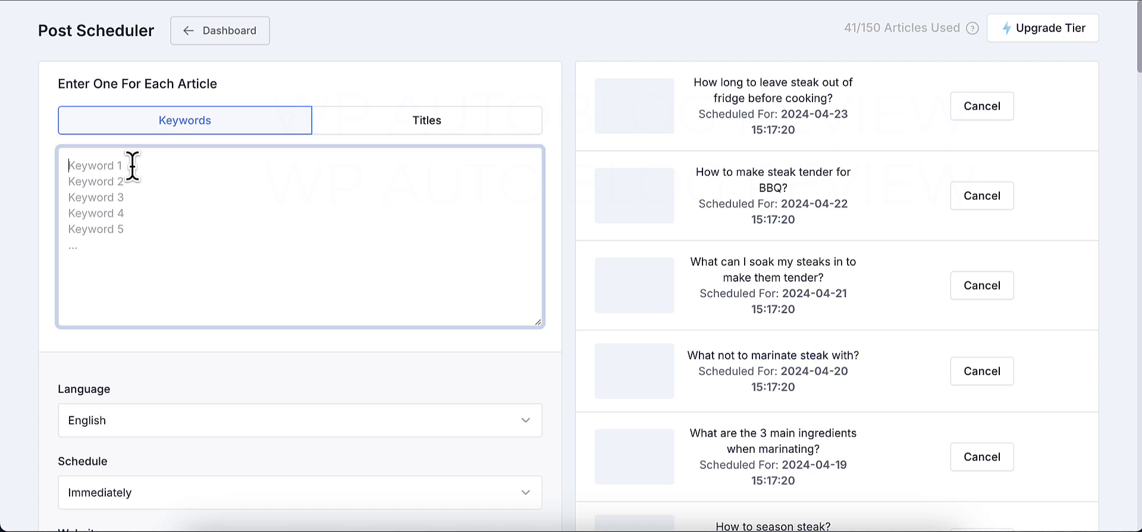
{"action": "left_click", "coordinate": [384, 125]}
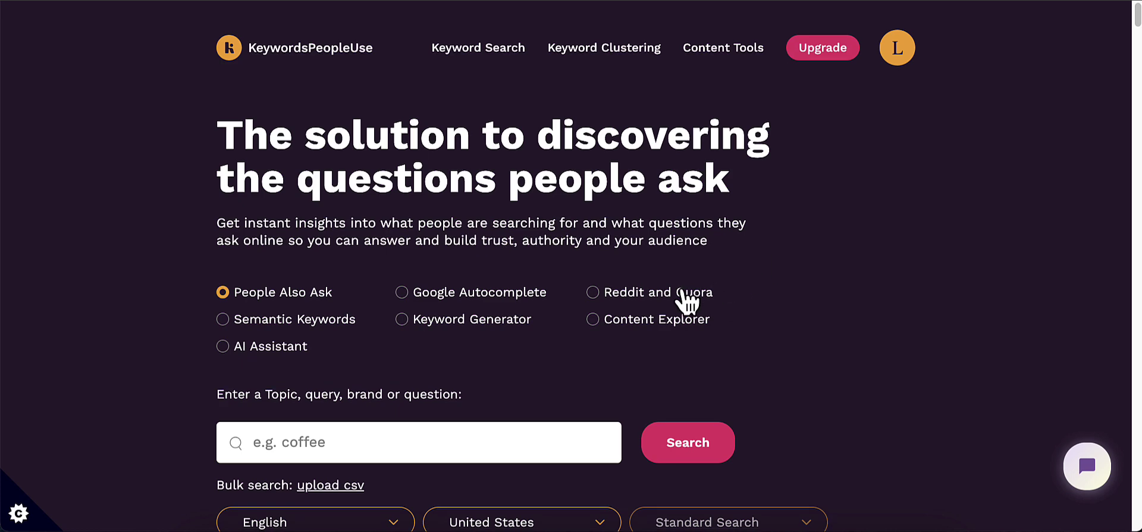
- Switch to KeywordsPeopleUse and search People Also Ask for "barbecue steaks" in English for the United States
{"action": "scroll", "coordinate": [535, 306], "scroll_direction": "down", "scroll_amount": 3}
{"action": "left_click", "coordinate": [352, 255]}
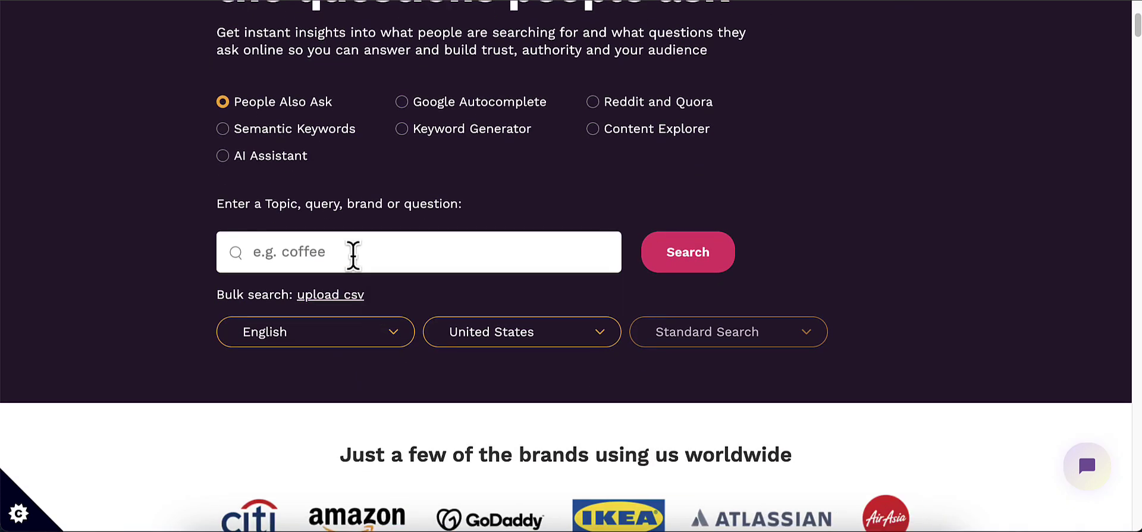
{"action": "type", "text": "barbe"}
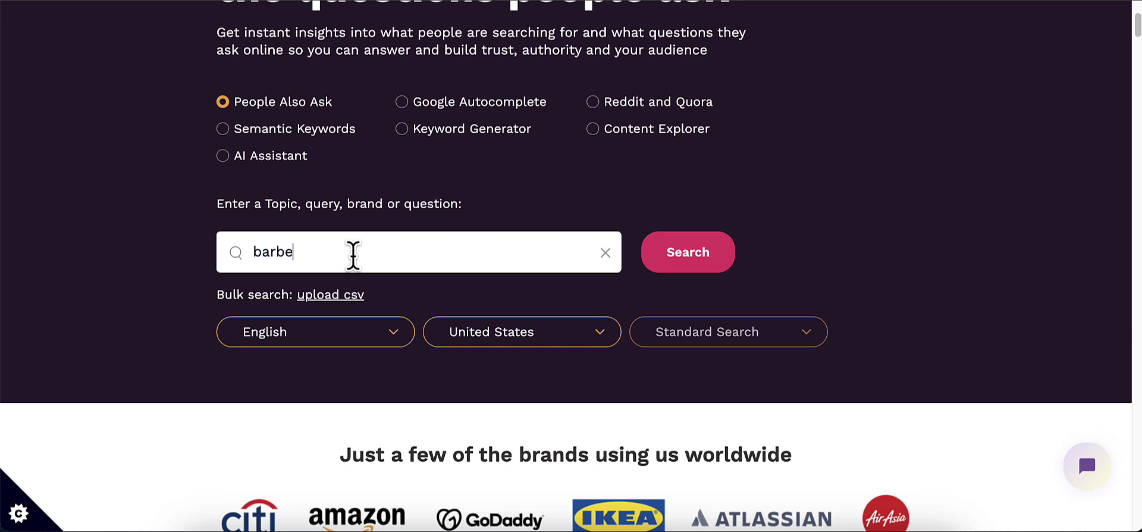
{"action": "type", "text": "cu"}
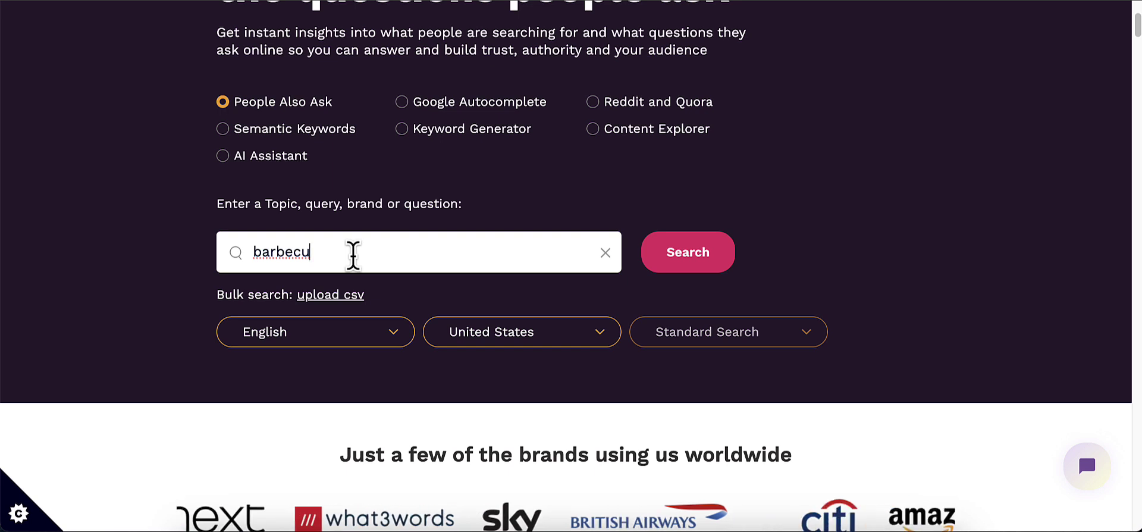
{"action": "type", "text": "e"}
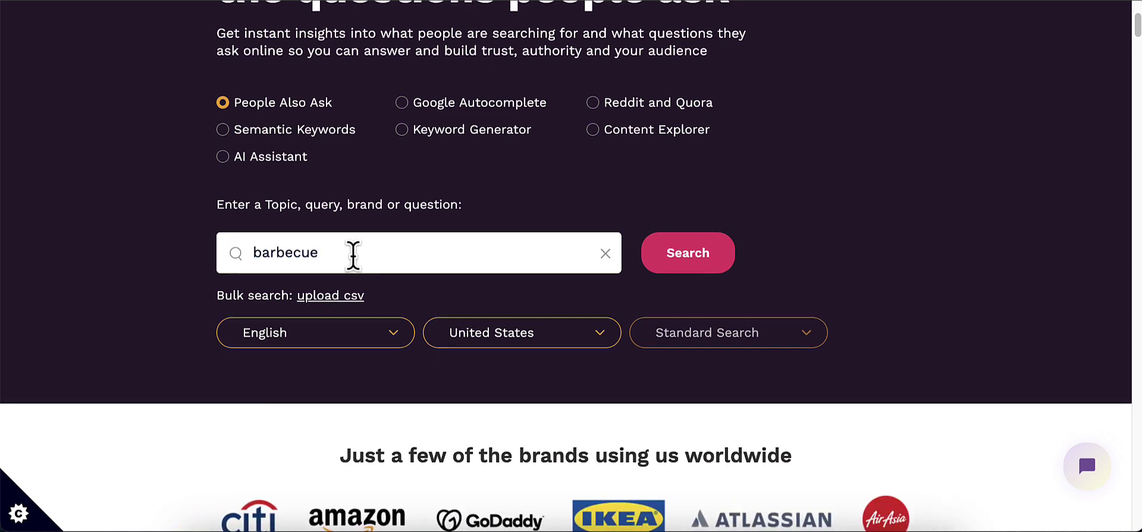
{"action": "scroll", "coordinate": [345, 268], "scroll_direction": "up", "scroll_amount": 1}
{"action": "type", "text": "steaks"}
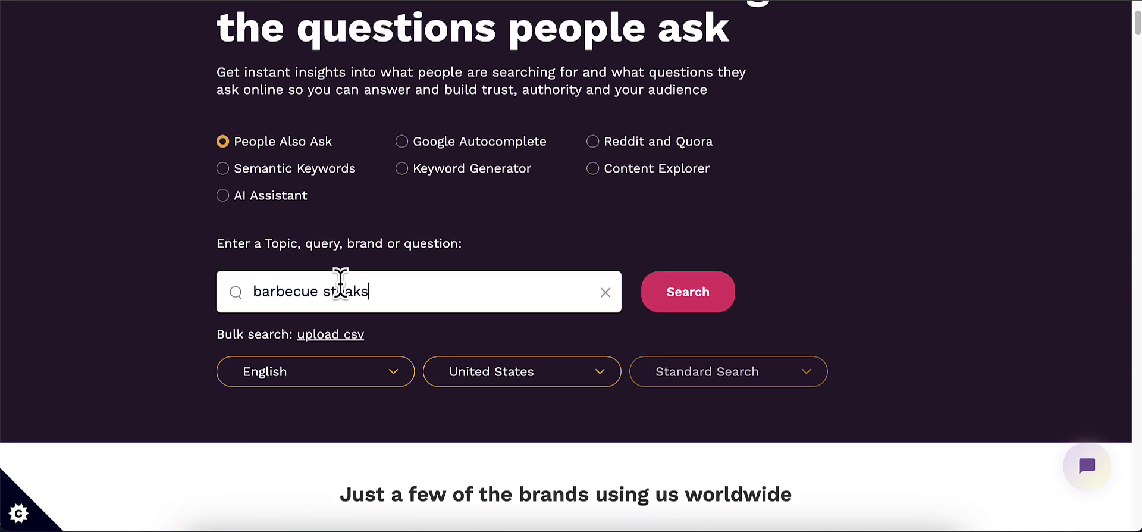
{"action": "scroll", "coordinate": [547, 267], "scroll_direction": "up", "scroll_amount": 2}
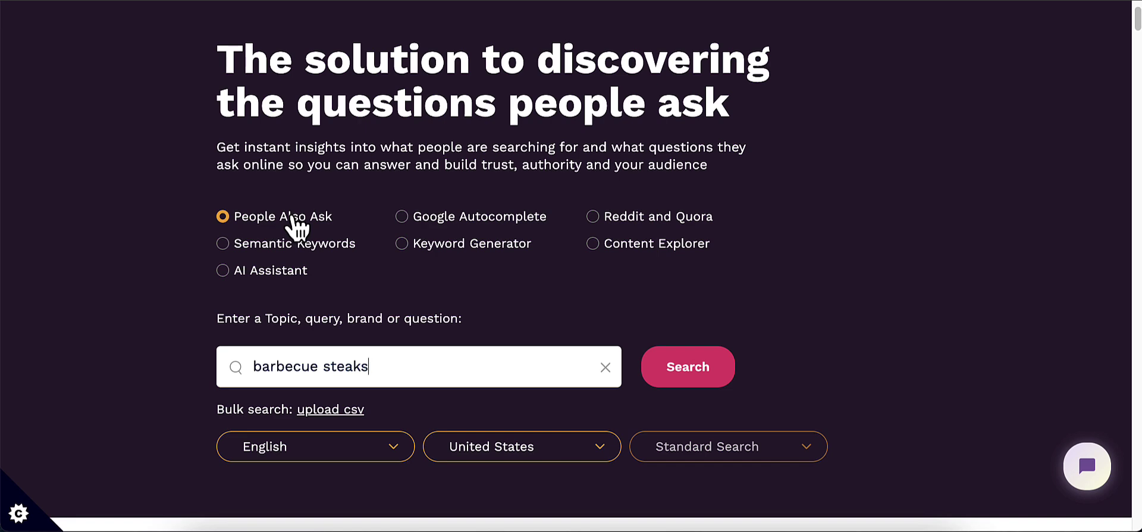
{"action": "left_click", "coordinate": [680, 371]}
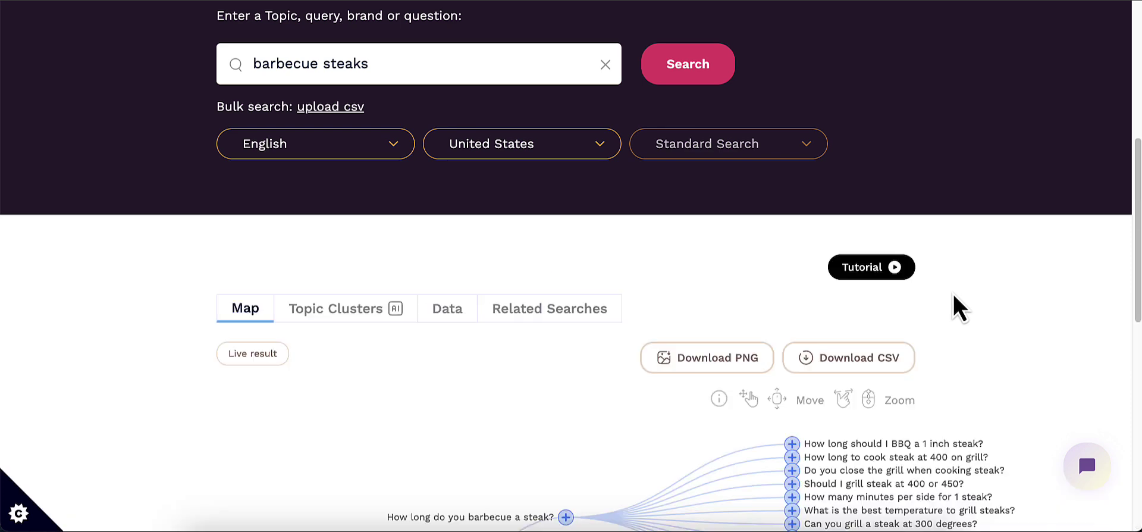
- Examine the map of questions people ask about barbecue steaks
{"action": "scroll", "coordinate": [955, 294], "scroll_direction": "down", "scroll_amount": 3}
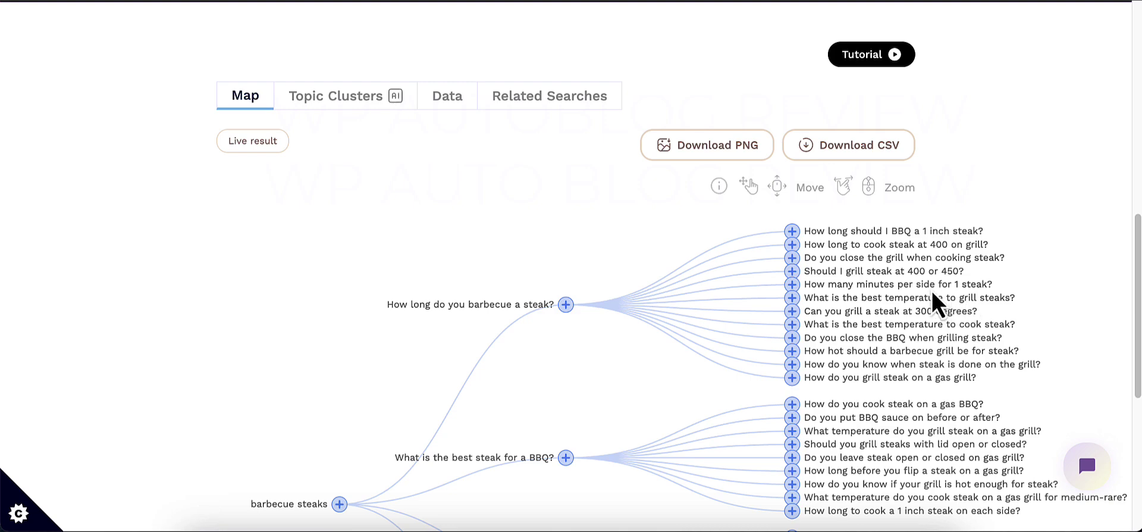
{"action": "scroll", "coordinate": [561, 322], "scroll_direction": "down", "scroll_amount": 2}
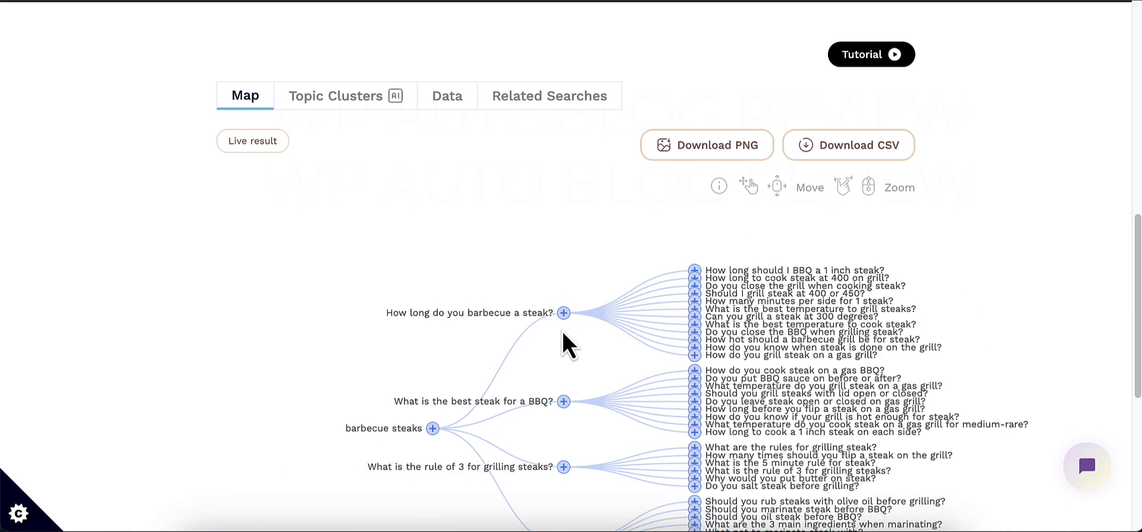
{"action": "scroll", "coordinate": [716, 304], "scroll_direction": "up", "scroll_amount": 1}
{"action": "scroll", "coordinate": [716, 304], "scroll_direction": "up", "scroll_amount": 2}
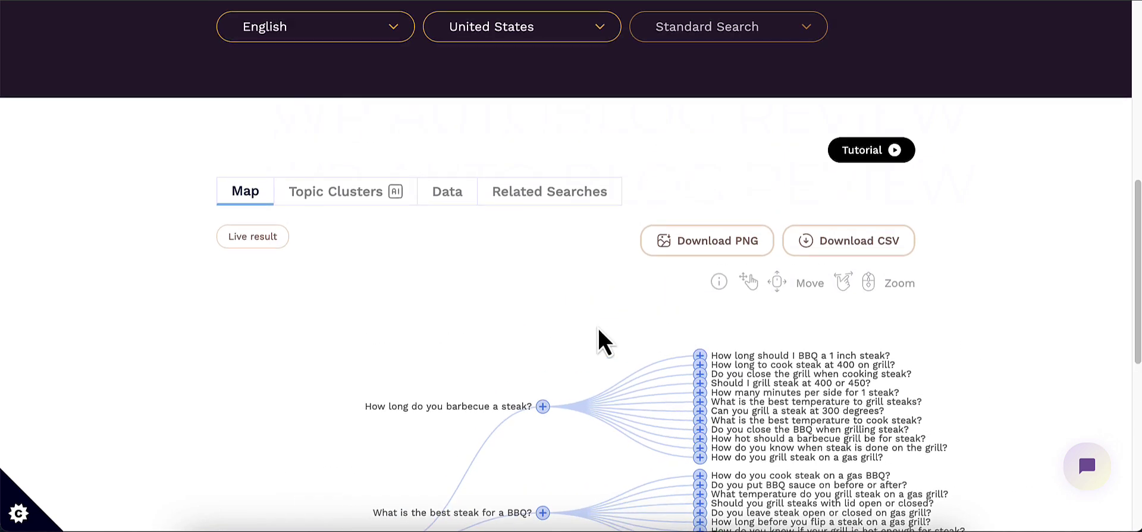
{"action": "scroll", "coordinate": [596, 342], "scroll_direction": "down", "scroll_amount": 4}
{"action": "scroll", "coordinate": [662, 231], "scroll_direction": "up", "scroll_amount": 5}
{"action": "scroll", "coordinate": [687, 348], "scroll_direction": "down", "scroll_amount": 2}
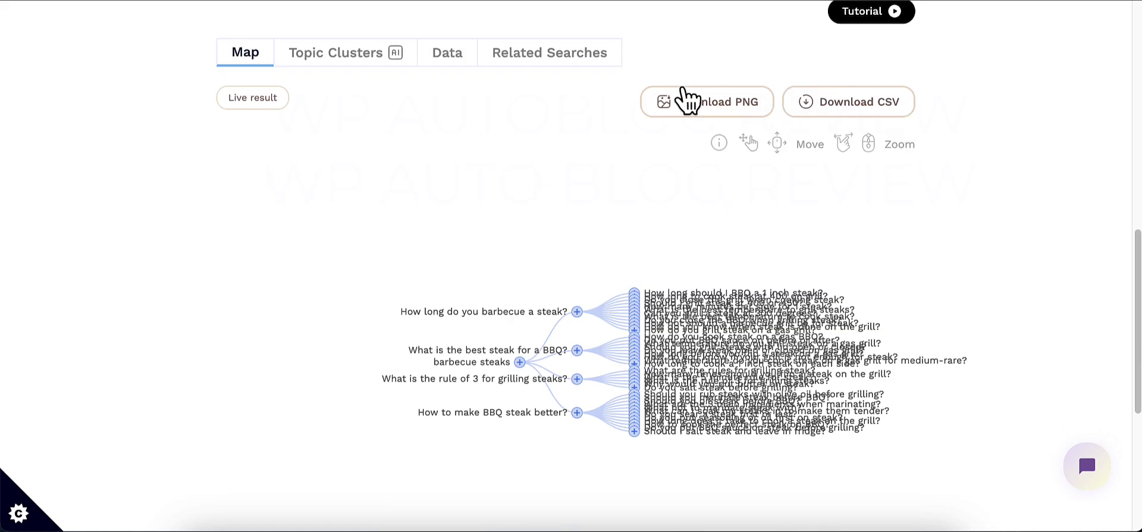
- Copy the questions listed under "How long do you barbecue a steak?" from the data view and paste them as titles in WPAutoBlog's Post Scheduler
{"action": "left_click", "coordinate": [453, 61]}
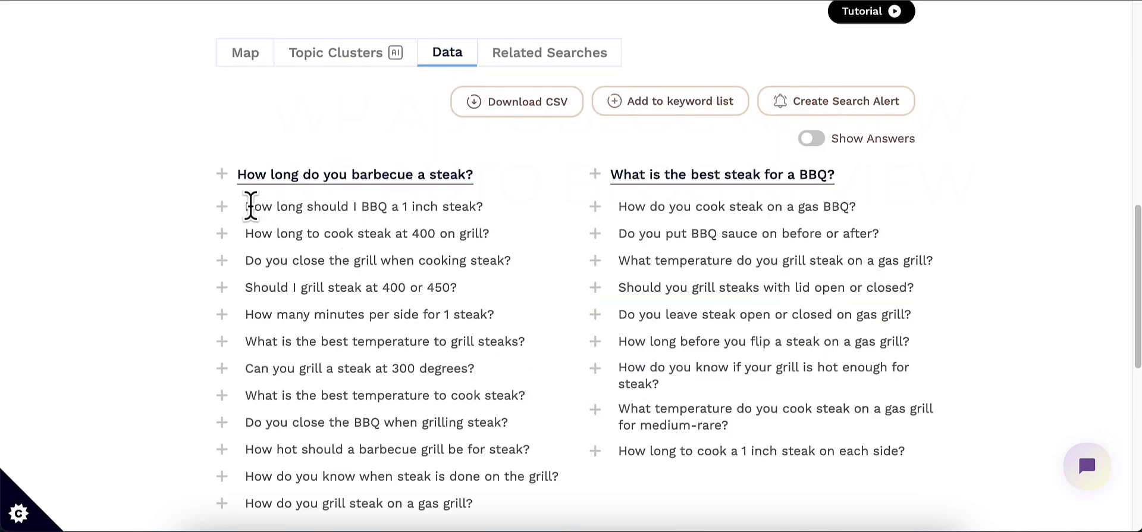
{"action": "left_click_drag", "start_coordinate": [247, 206], "coordinate": [484, 519]}
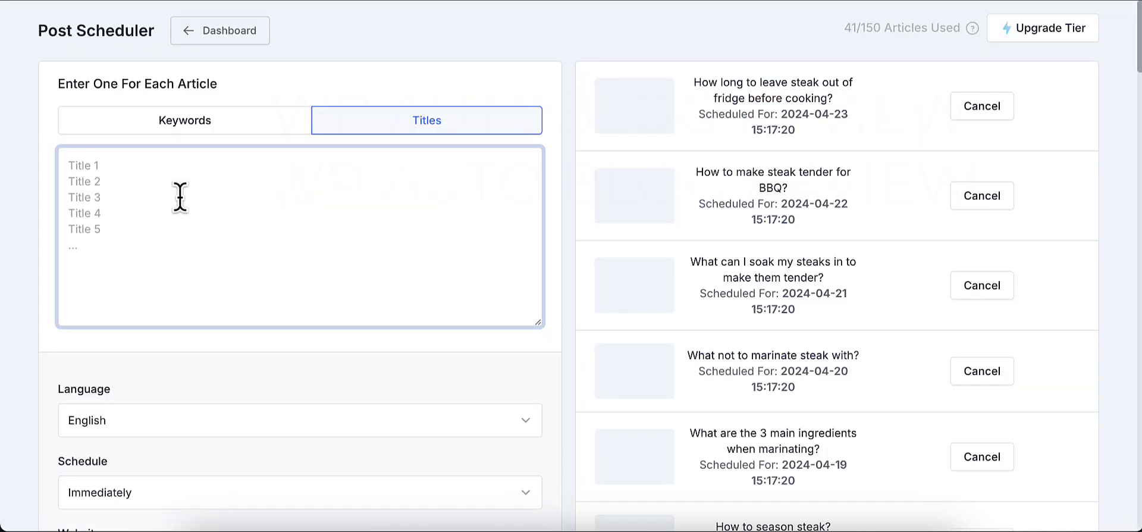
{"action": "key", "text": "ctrl+v"}
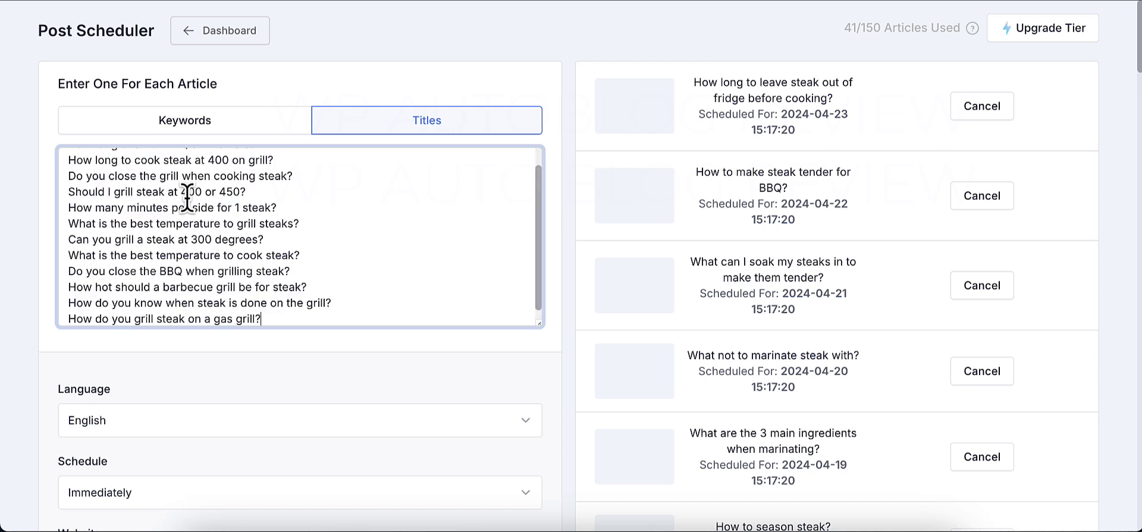
- Review the pasted steak questions in the Post Scheduler's title list from beginning to end
{"action": "scroll", "coordinate": [260, 221], "scroll_direction": "up", "scroll_amount": 2}
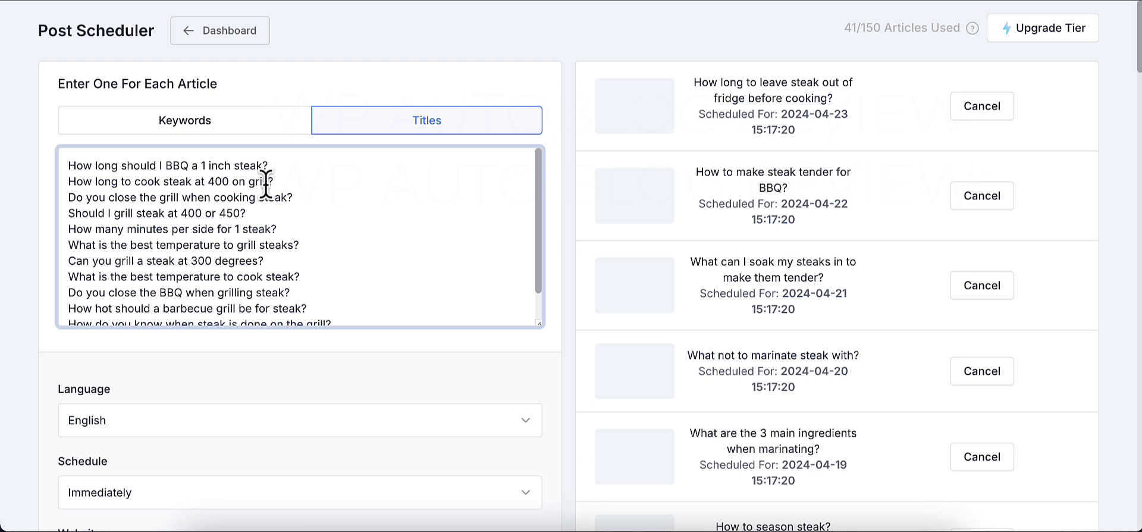
{"action": "scroll", "coordinate": [262, 182], "scroll_direction": "down", "scroll_amount": 1}
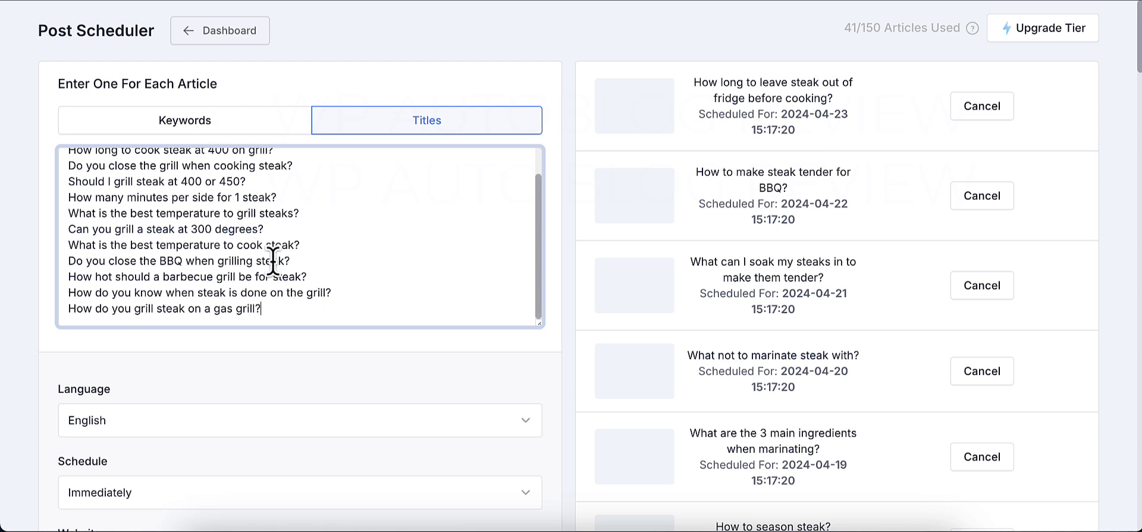
{"action": "scroll", "coordinate": [333, 315], "scroll_direction": "up", "scroll_amount": 1}
{"action": "scroll", "coordinate": [350, 223], "scroll_direction": "up", "scroll_amount": 2}
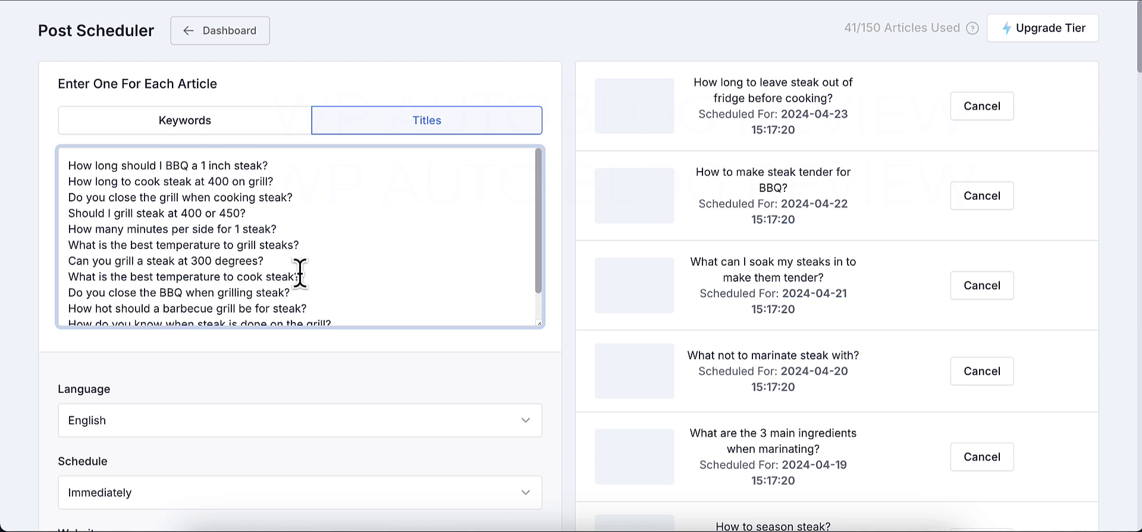
{"action": "scroll", "coordinate": [301, 280], "scroll_direction": "down", "scroll_amount": 2}
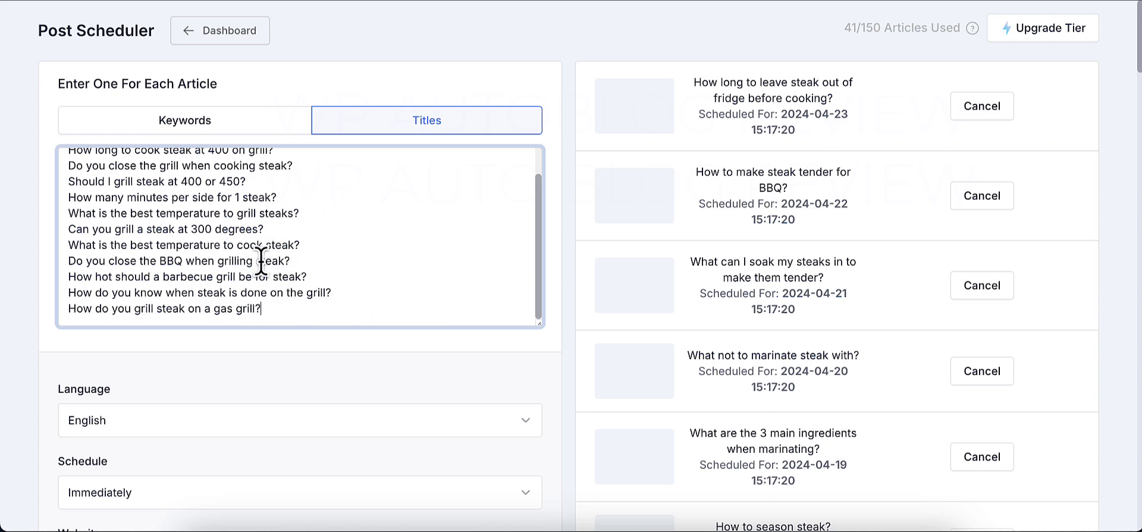
- Examine the languages offered for the scheduled articles and keep English
{"action": "scroll", "coordinate": [297, 260], "scroll_direction": "down", "scroll_amount": 5}
{"action": "scroll", "coordinate": [268, 275], "scroll_direction": "up", "scroll_amount": 1}
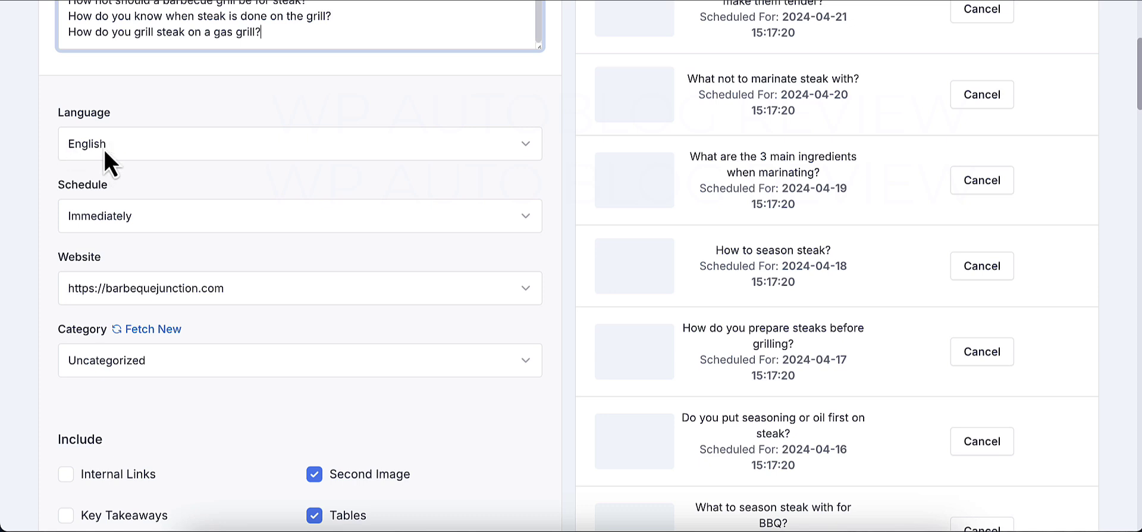
{"action": "left_click", "coordinate": [111, 148]}
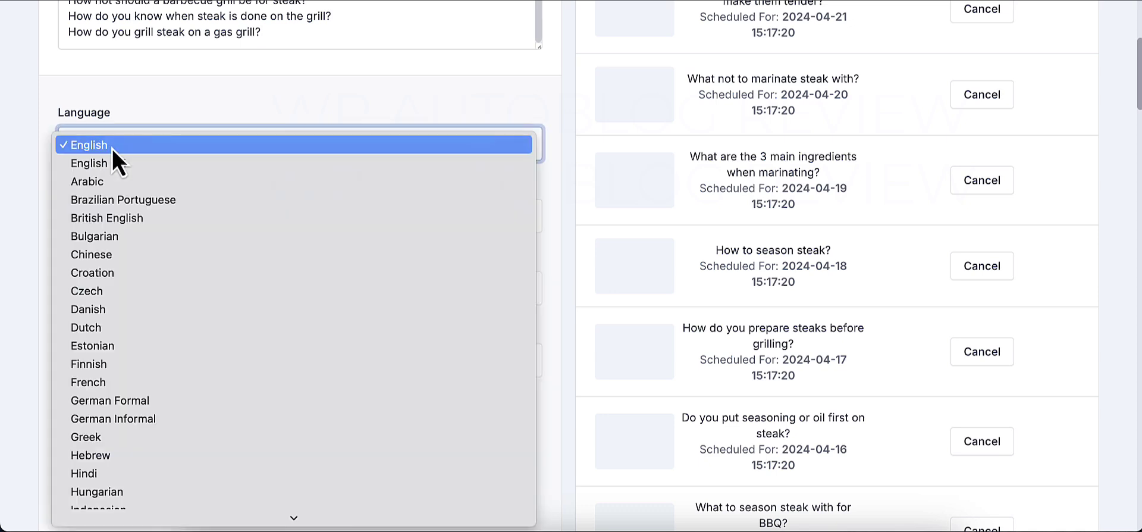
{"action": "scroll", "coordinate": [143, 250], "scroll_direction": "down", "scroll_amount": 5}
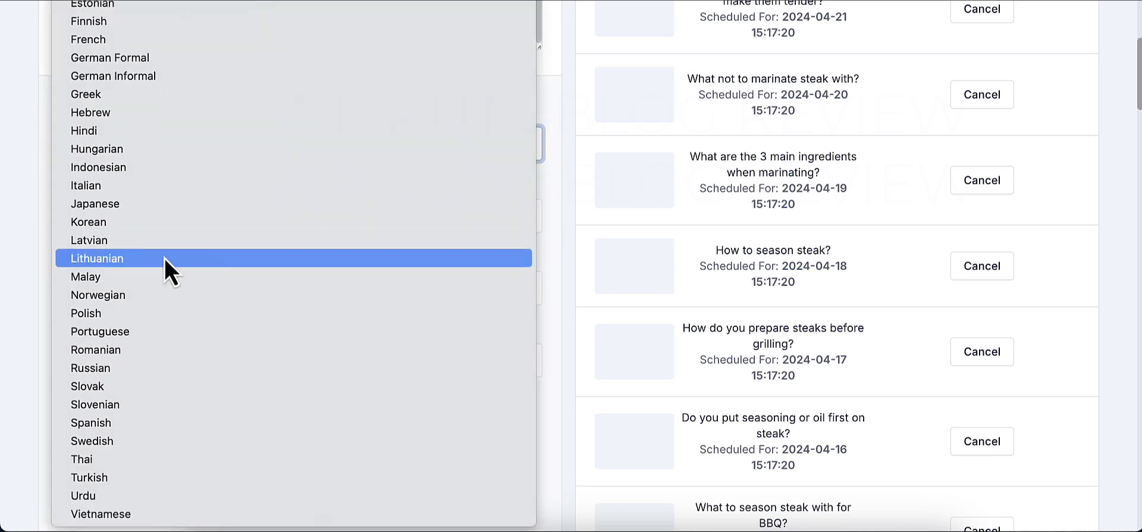
{"action": "scroll", "coordinate": [164, 258], "scroll_direction": "up", "scroll_amount": 3}
{"action": "scroll", "coordinate": [164, 258], "scroll_direction": "down", "scroll_amount": 3}
{"action": "scroll", "coordinate": [169, 259], "scroll_direction": "up", "scroll_amount": 3}
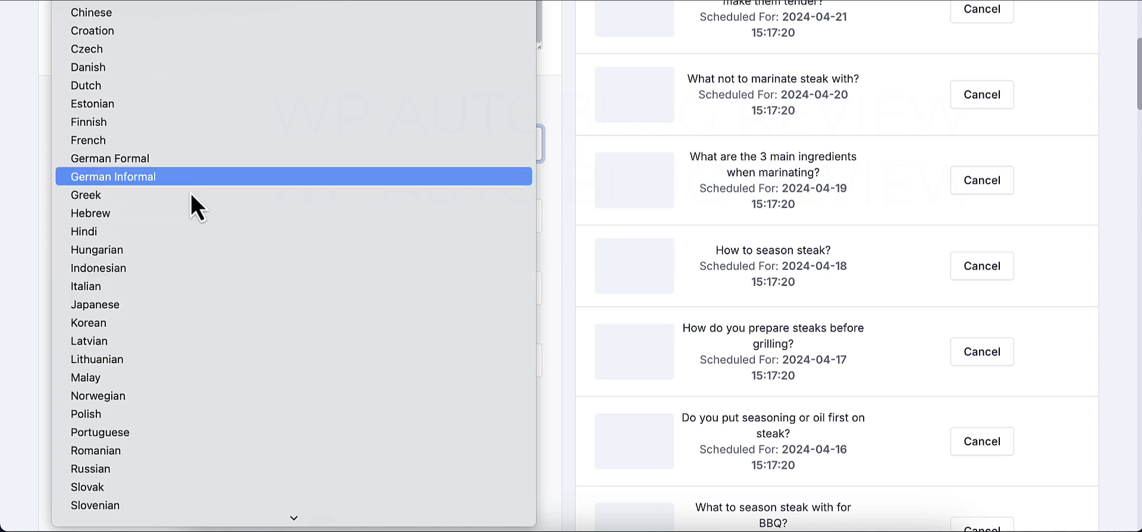
{"action": "scroll", "coordinate": [188, 204], "scroll_direction": "down", "scroll_amount": 3}
{"action": "scroll", "coordinate": [165, 266], "scroll_direction": "up", "scroll_amount": 3}
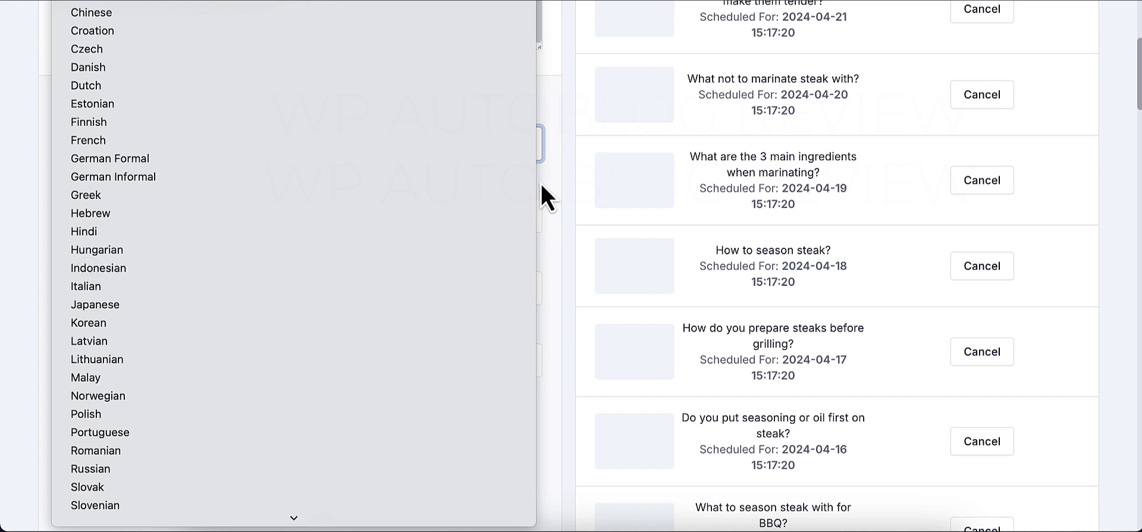
{"action": "left_click", "coordinate": [522, 188]}
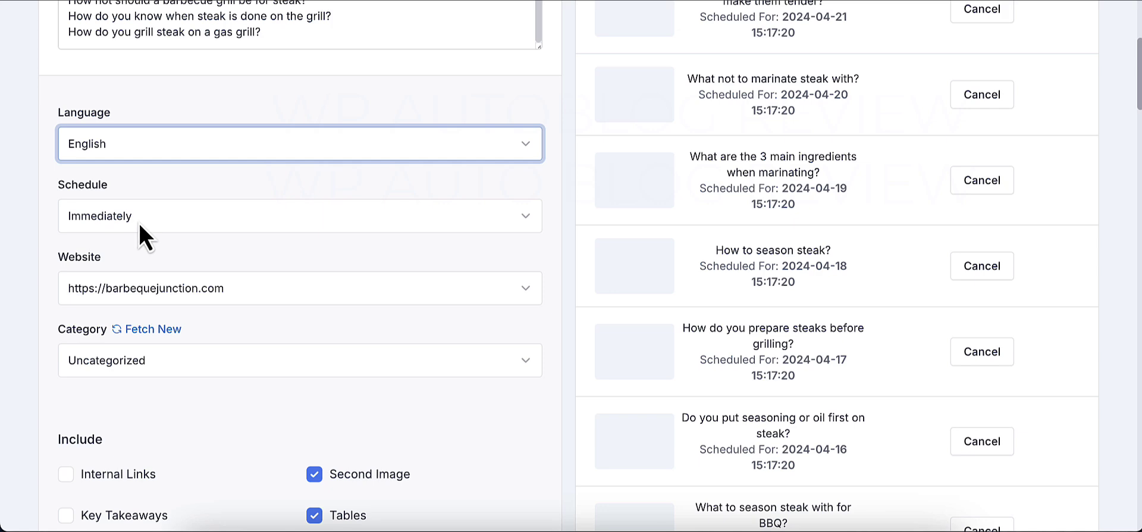
- Examine the publishing intervals offered for the article schedule and keep Immediately
{"action": "scroll", "coordinate": [212, 94], "scroll_direction": "up", "scroll_amount": 5}
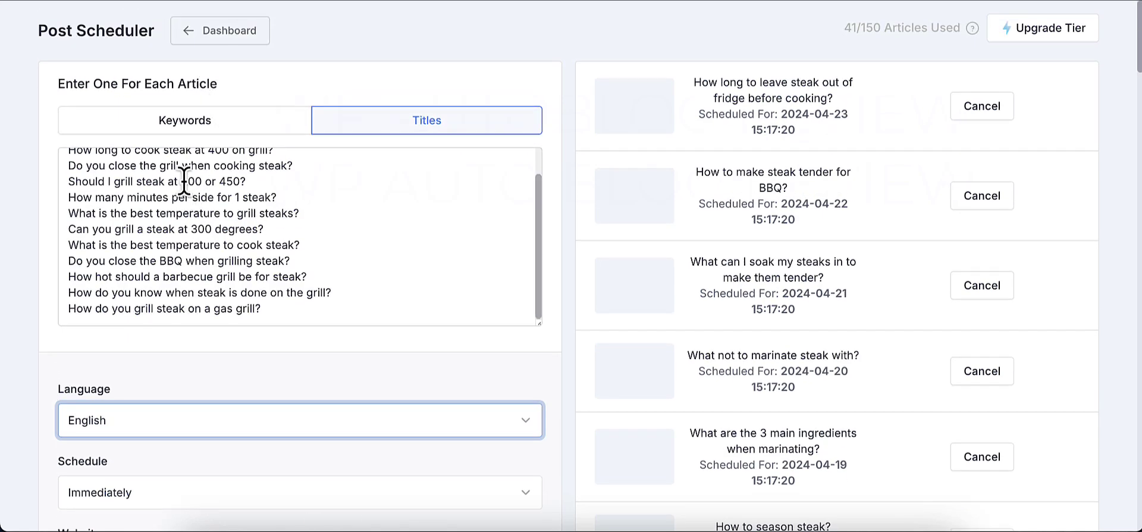
{"action": "scroll", "coordinate": [286, 238], "scroll_direction": "down", "scroll_amount": 3}
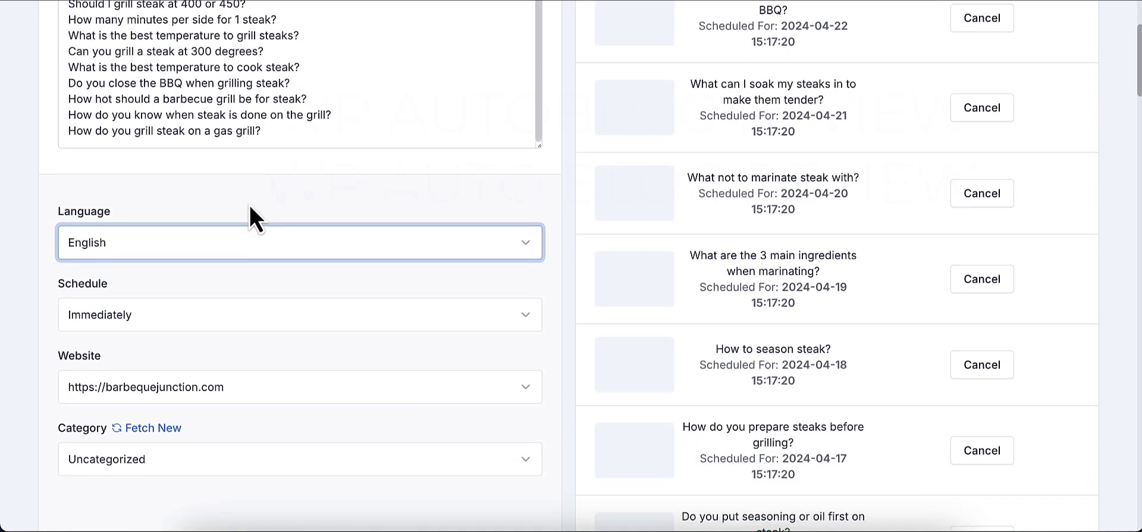
{"action": "left_click", "coordinate": [143, 315]}
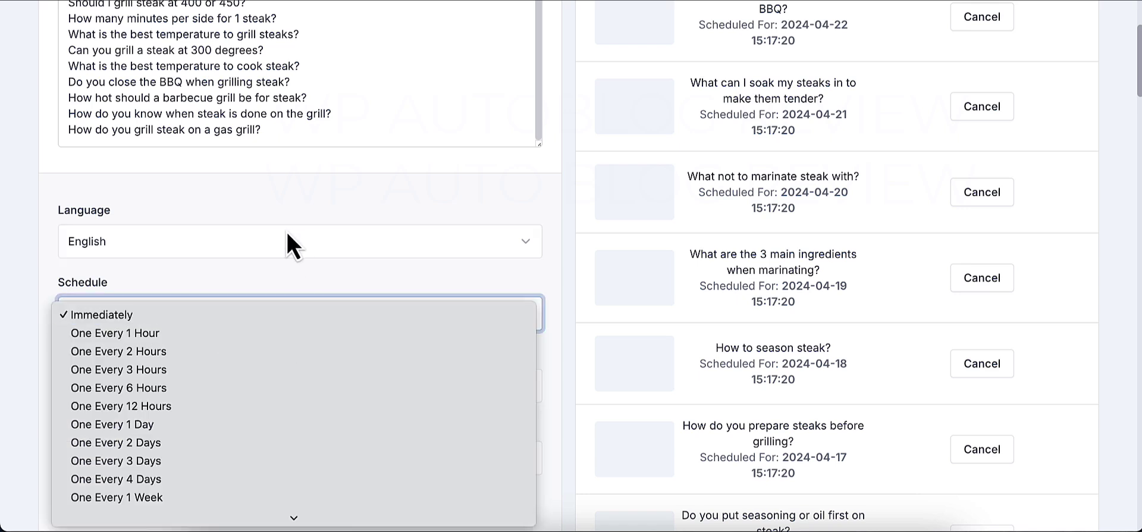
{"action": "scroll", "coordinate": [283, 395], "scroll_direction": "down", "scroll_amount": 1}
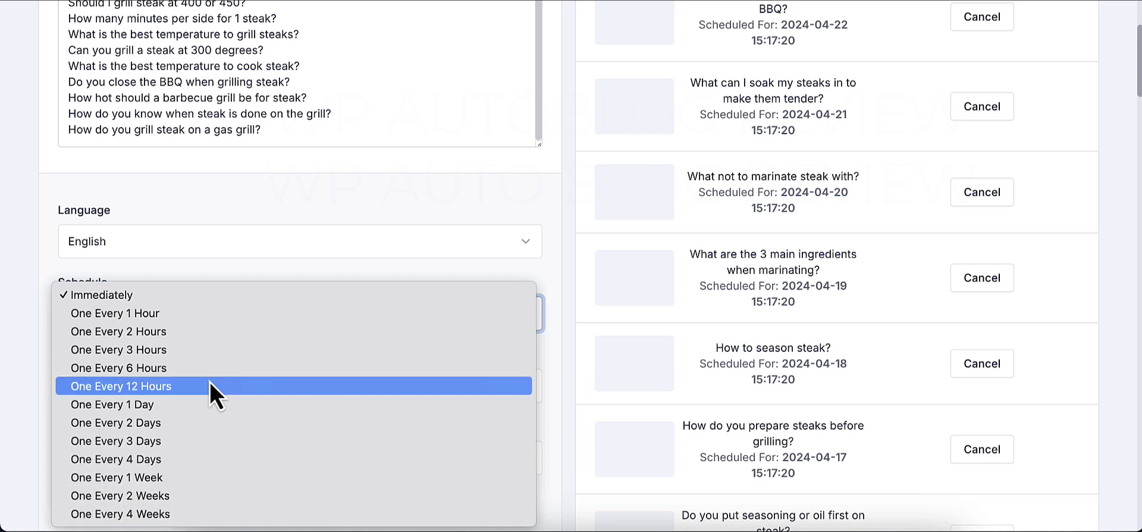
{"action": "left_click", "coordinate": [19, 327]}
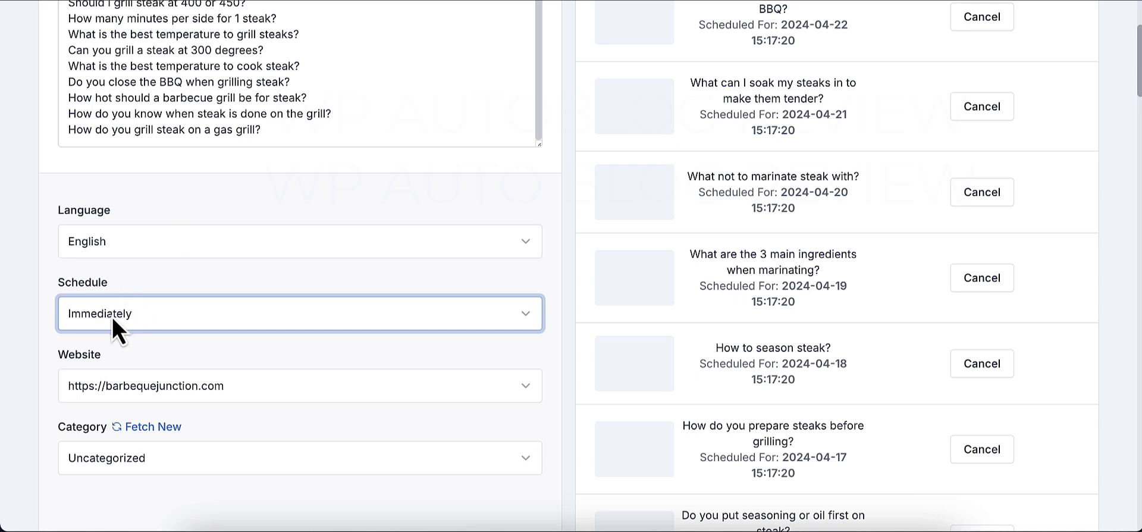
{"action": "left_click", "coordinate": [112, 317]}
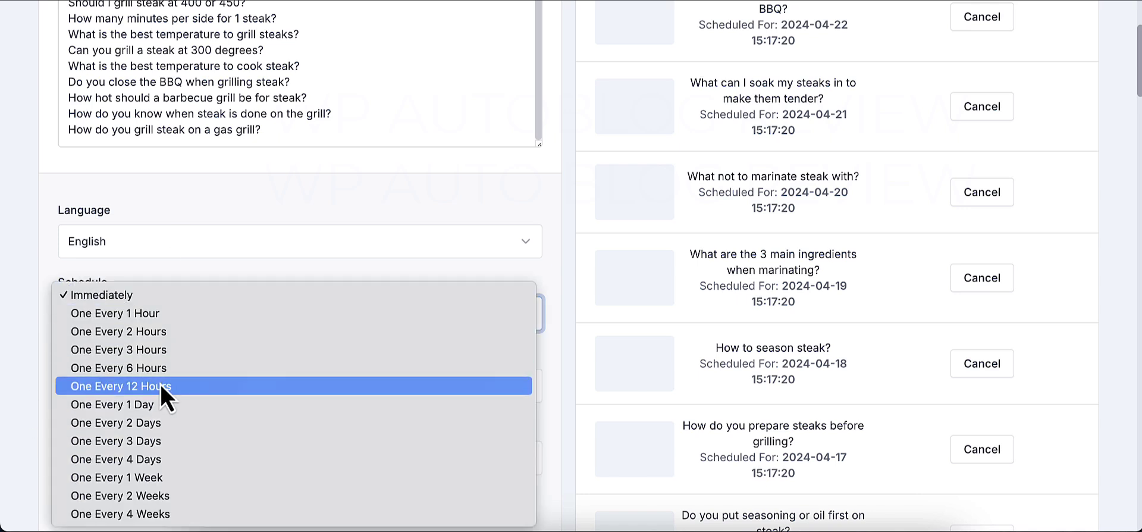
{"action": "left_click", "coordinate": [34, 359]}
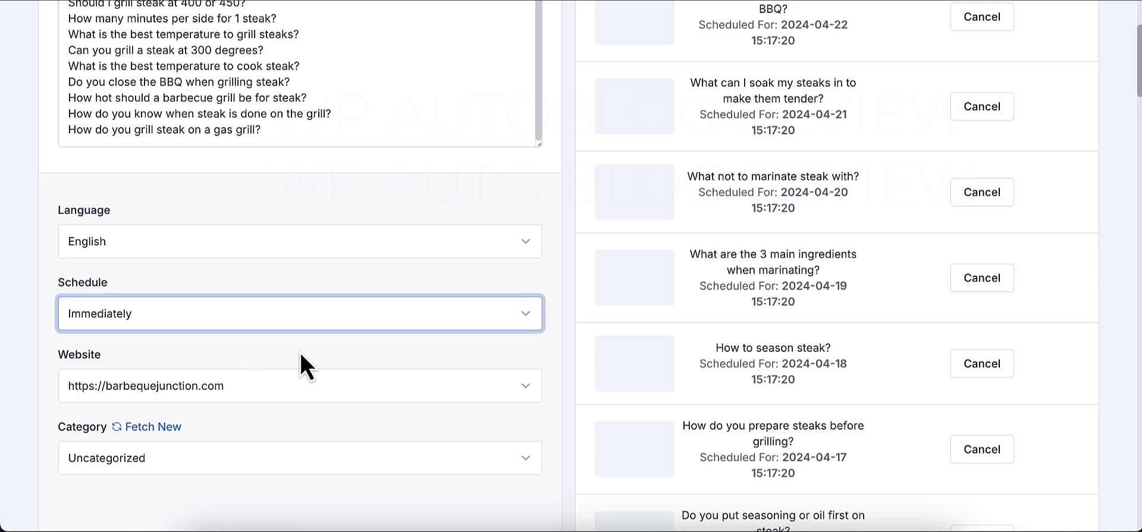
{"action": "left_click", "coordinate": [292, 387]}
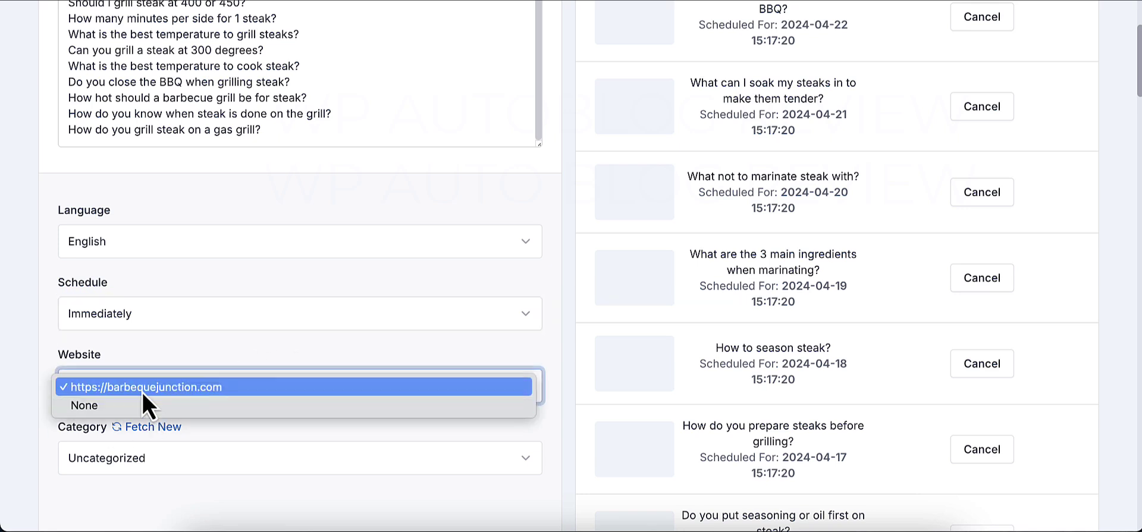
{"action": "left_click", "coordinate": [41, 411]}
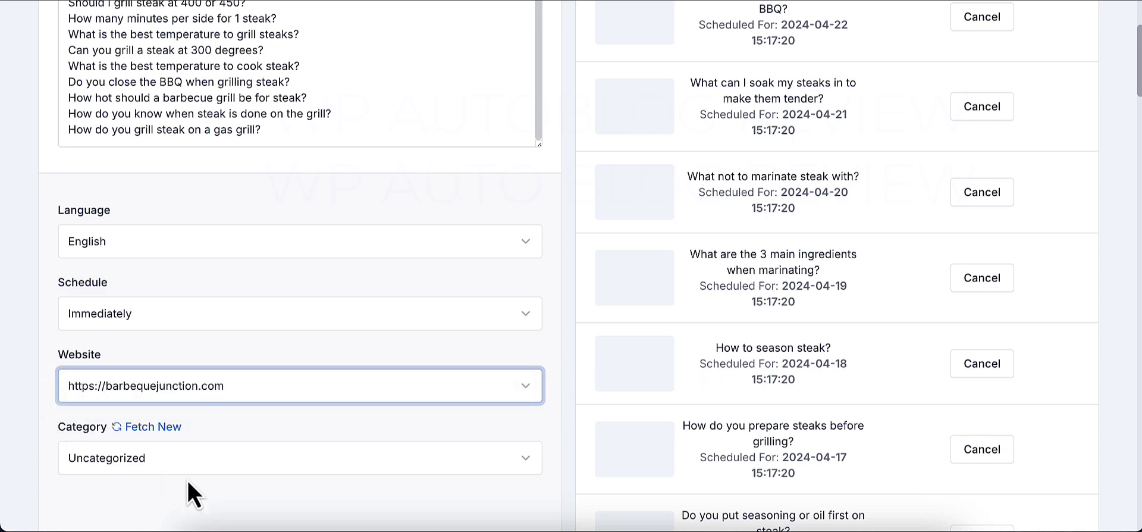
{"action": "scroll", "coordinate": [165, 404], "scroll_direction": "down", "scroll_amount": 2}
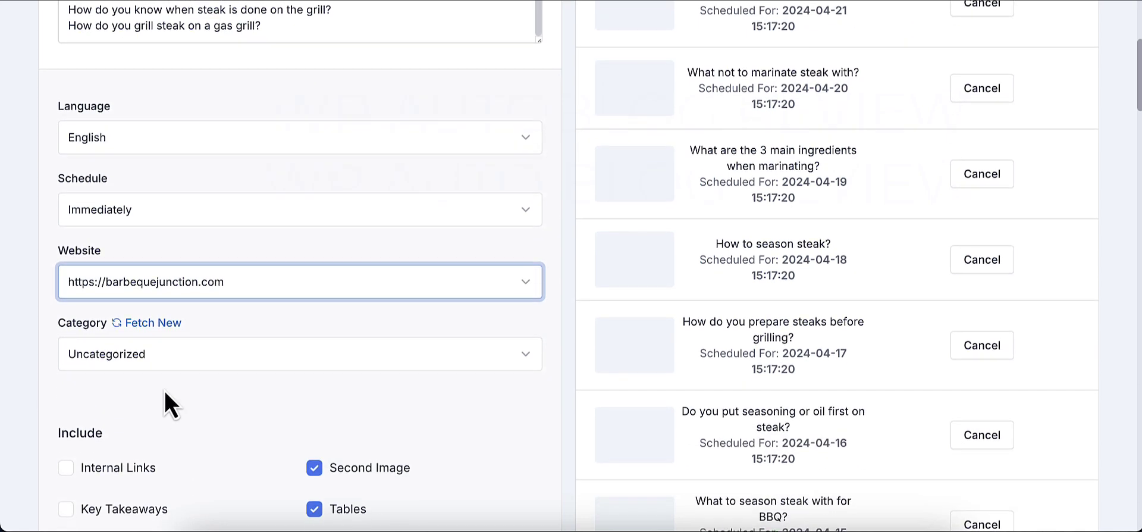
{"action": "left_click", "coordinate": [151, 356]}
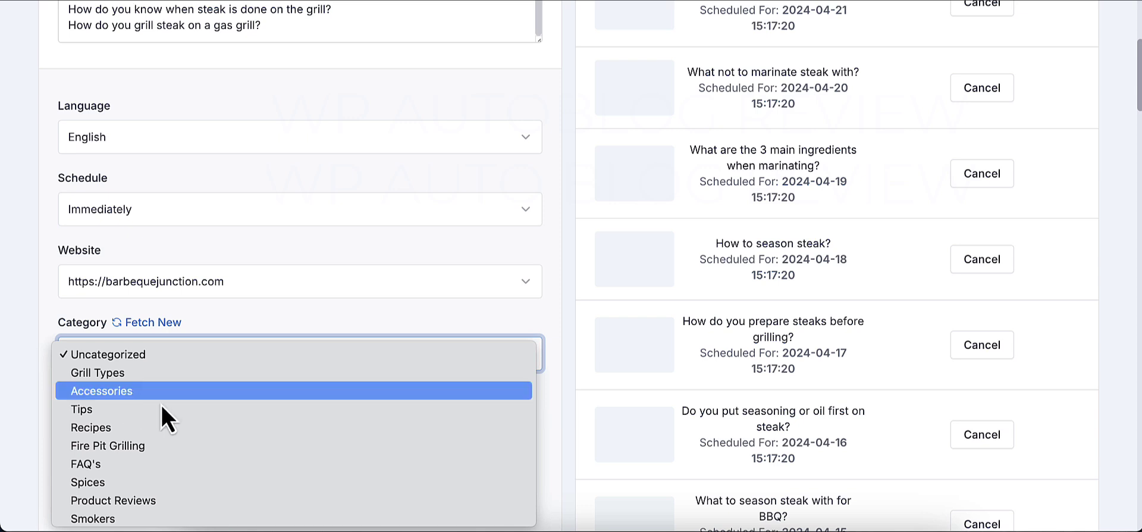
{"action": "left_click", "coordinate": [99, 465]}
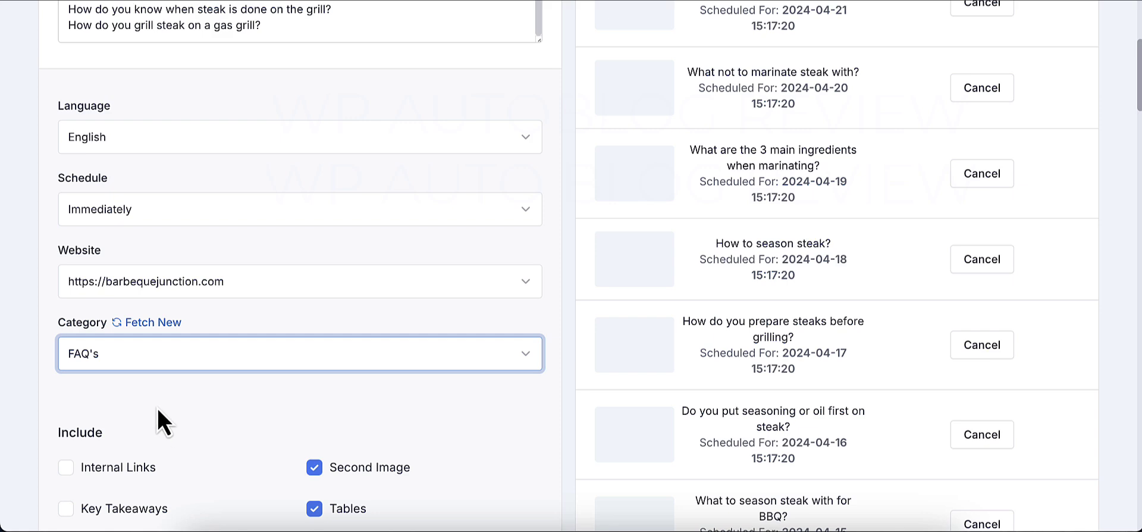
- Add FAQs, Key Takeaways, Youtube Video and Internal Links to the elements included in the articles
{"action": "scroll", "coordinate": [155, 405], "scroll_direction": "down", "scroll_amount": 2}
{"action": "scroll", "coordinate": [156, 405], "scroll_direction": "up", "scroll_amount": 6}
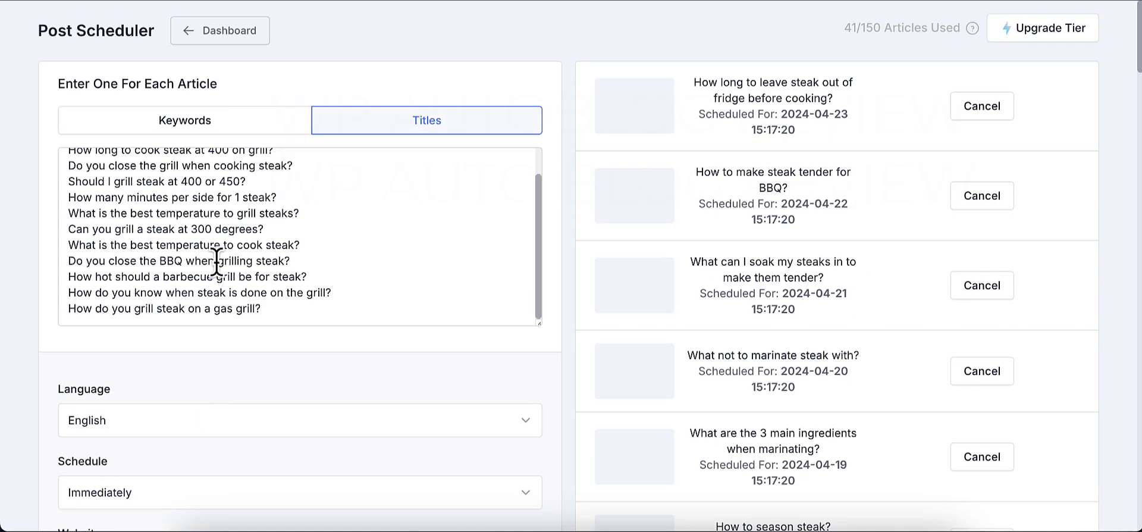
{"action": "scroll", "coordinate": [206, 333], "scroll_direction": "down", "scroll_amount": 8}
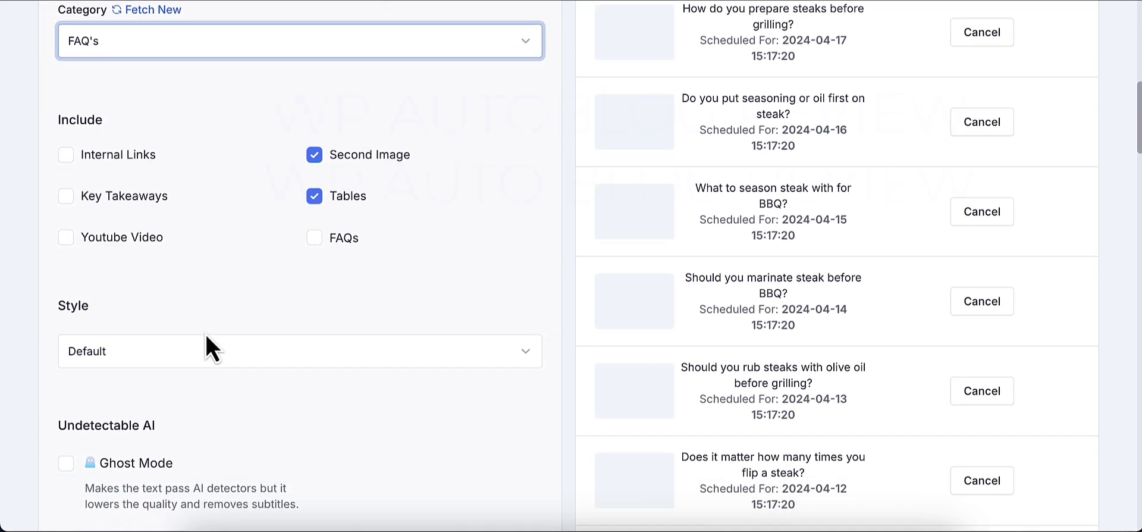
{"action": "scroll", "coordinate": [206, 335], "scroll_direction": "up", "scroll_amount": 8}
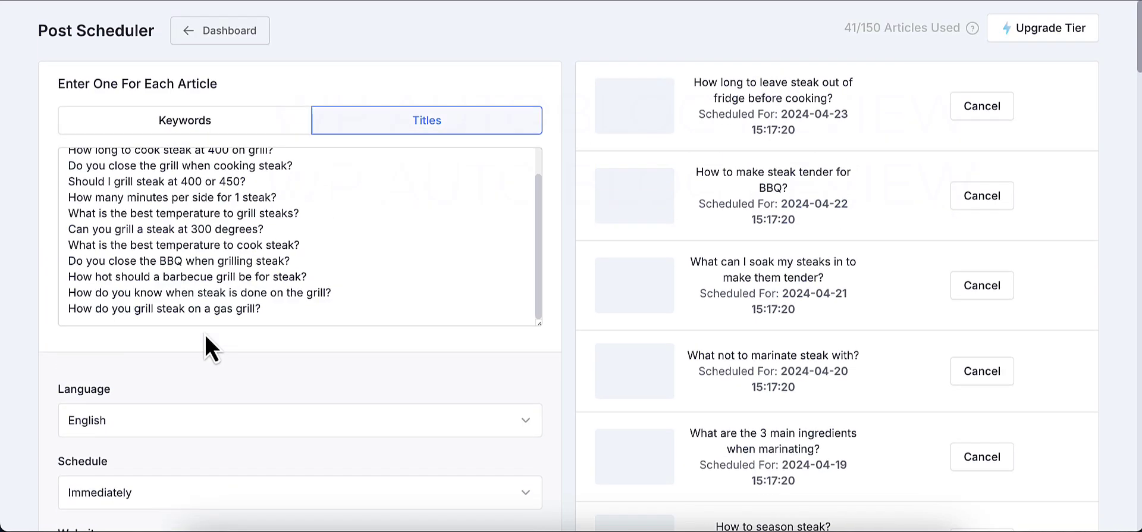
{"action": "scroll", "coordinate": [205, 337], "scroll_direction": "down", "scroll_amount": 10}
{"action": "scroll", "coordinate": [204, 344], "scroll_direction": "up", "scroll_amount": 3}
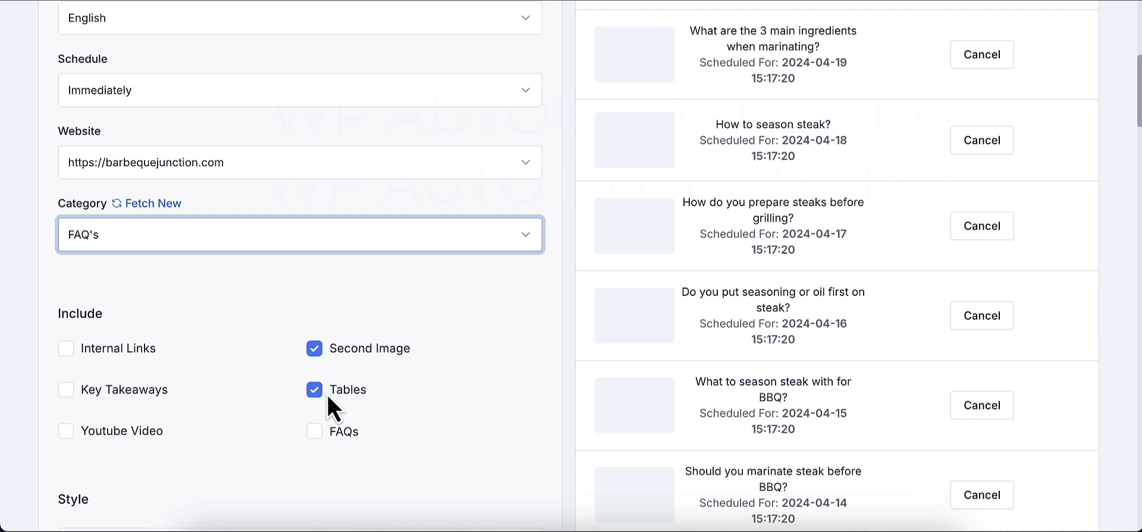
{"action": "left_click", "coordinate": [319, 438]}
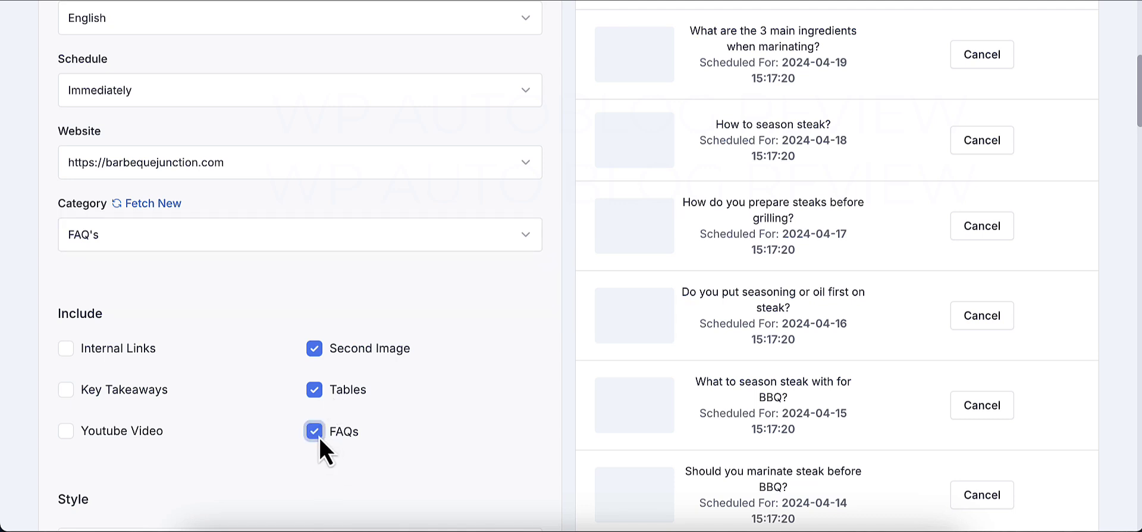
{"action": "left_click", "coordinate": [65, 390]}
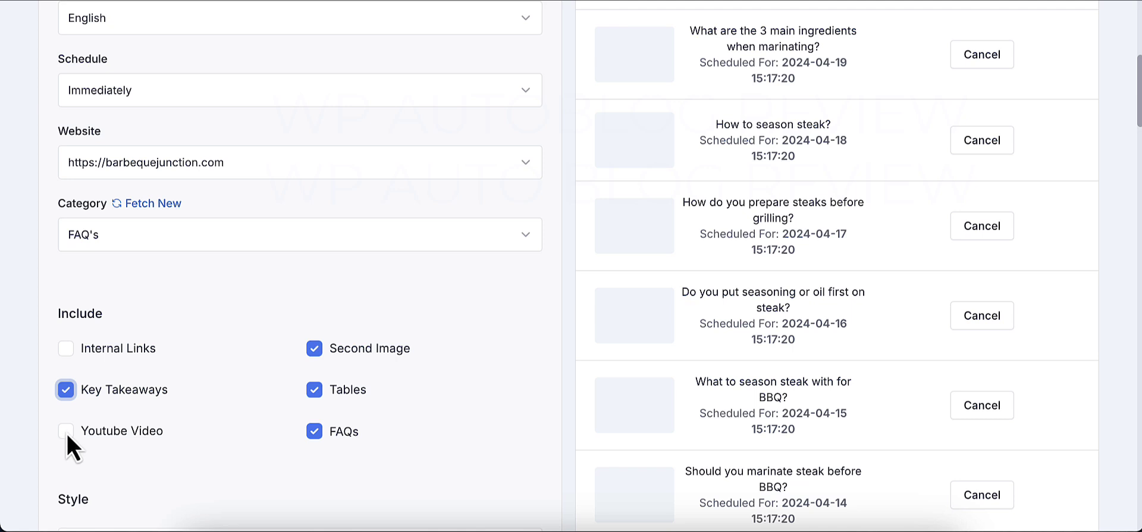
{"action": "left_click", "coordinate": [66, 431]}
{"action": "left_click", "coordinate": [67, 350]}
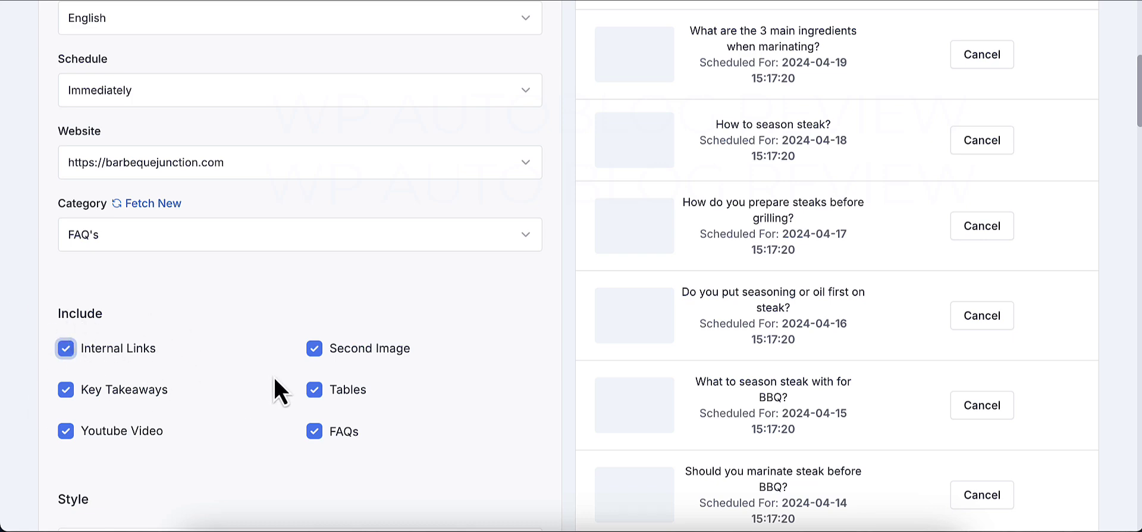
- Examine the writing styles offered for the articles and keep Default
{"action": "scroll", "coordinate": [273, 377], "scroll_direction": "down", "scroll_amount": 4}
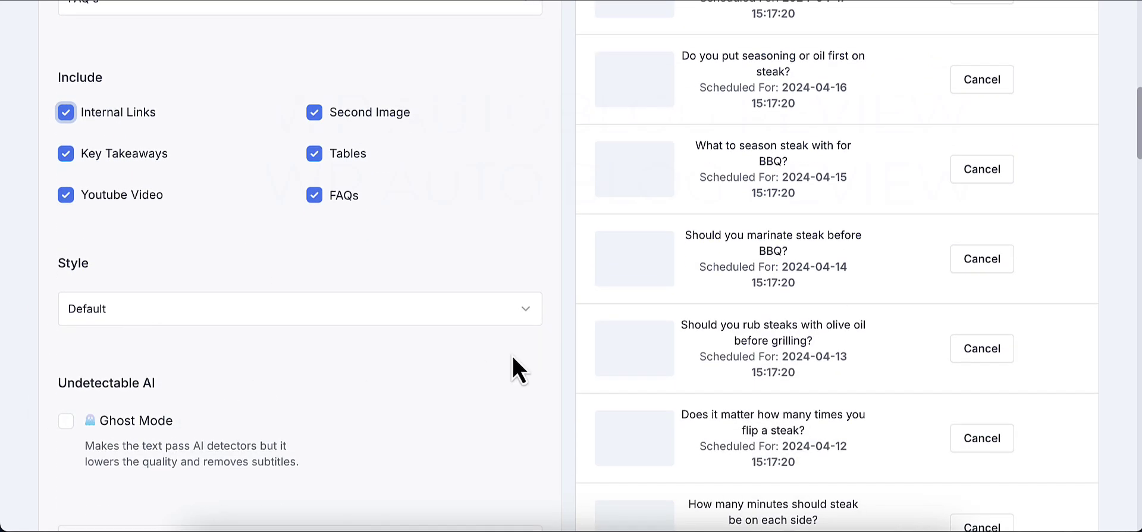
{"action": "scroll", "coordinate": [460, 373], "scroll_direction": "down", "scroll_amount": 2}
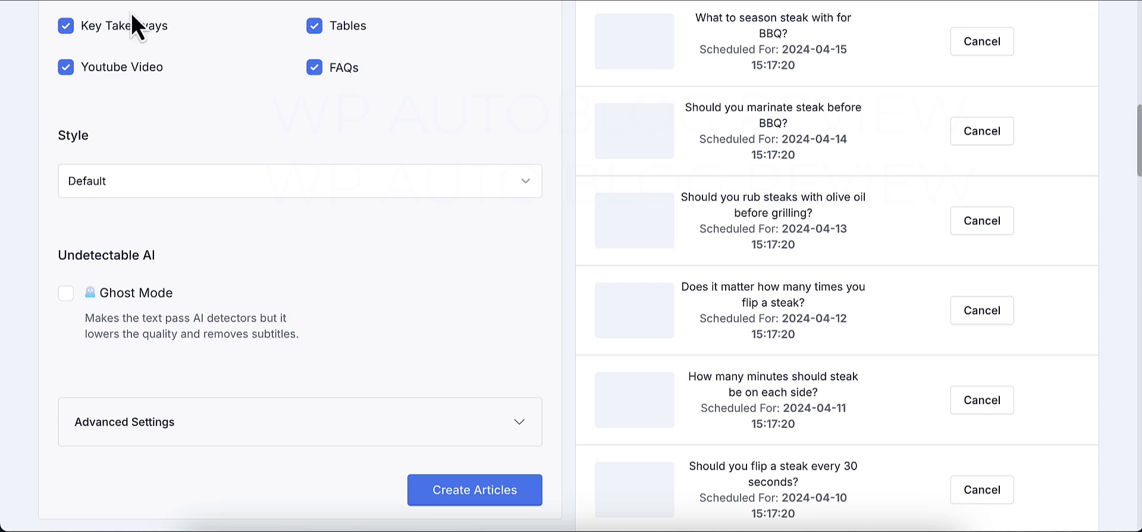
{"action": "left_click", "coordinate": [106, 187]}
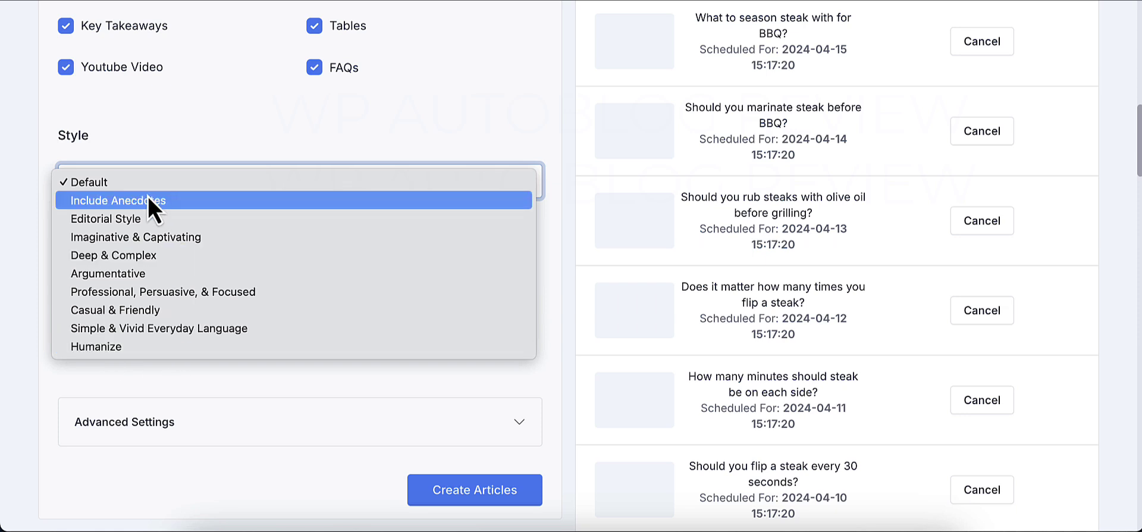
{"action": "left_click", "coordinate": [126, 186]}
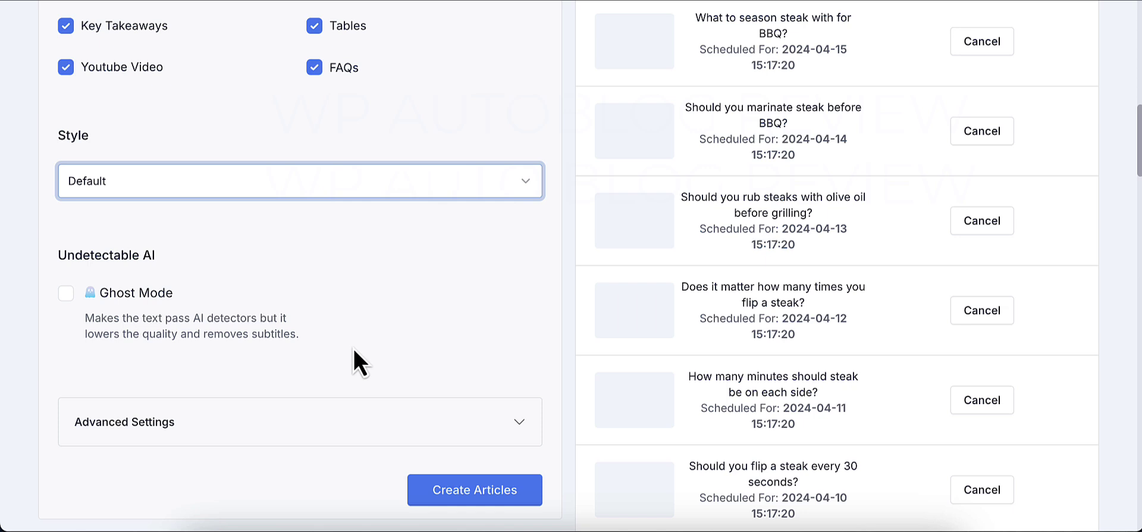
- Expand the advanced article settings and examine the image upload, additional link, word to link and additional keywords options
{"action": "scroll", "coordinate": [353, 348], "scroll_direction": "down", "scroll_amount": 4}
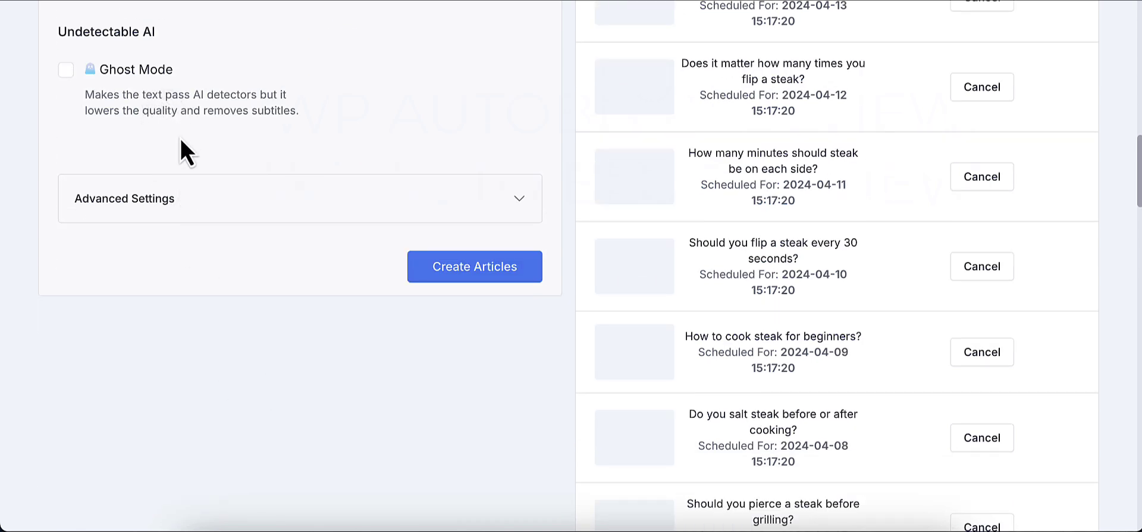
{"action": "left_click", "coordinate": [156, 203]}
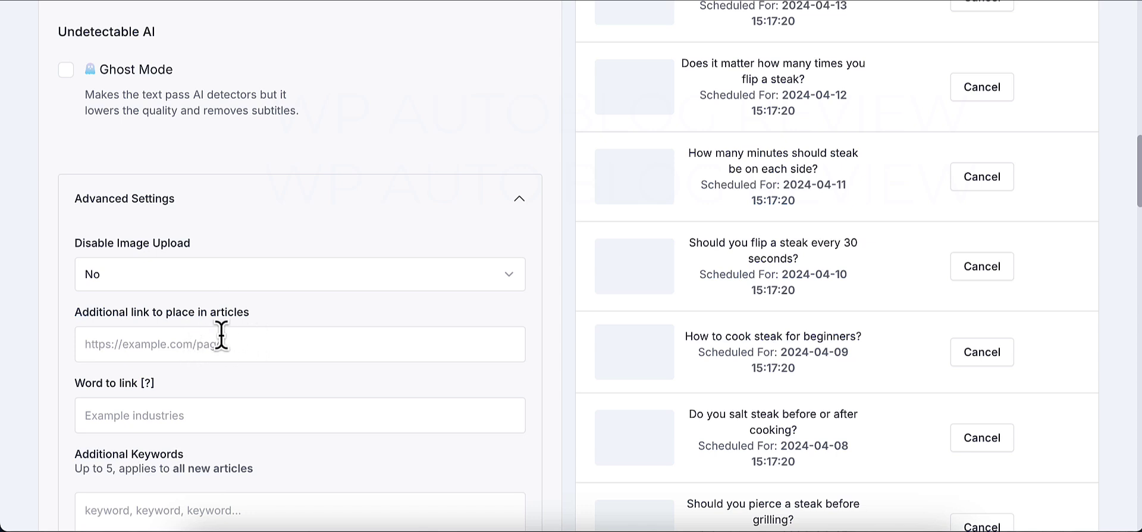
{"action": "scroll", "coordinate": [233, 312], "scroll_direction": "down", "scroll_amount": 1}
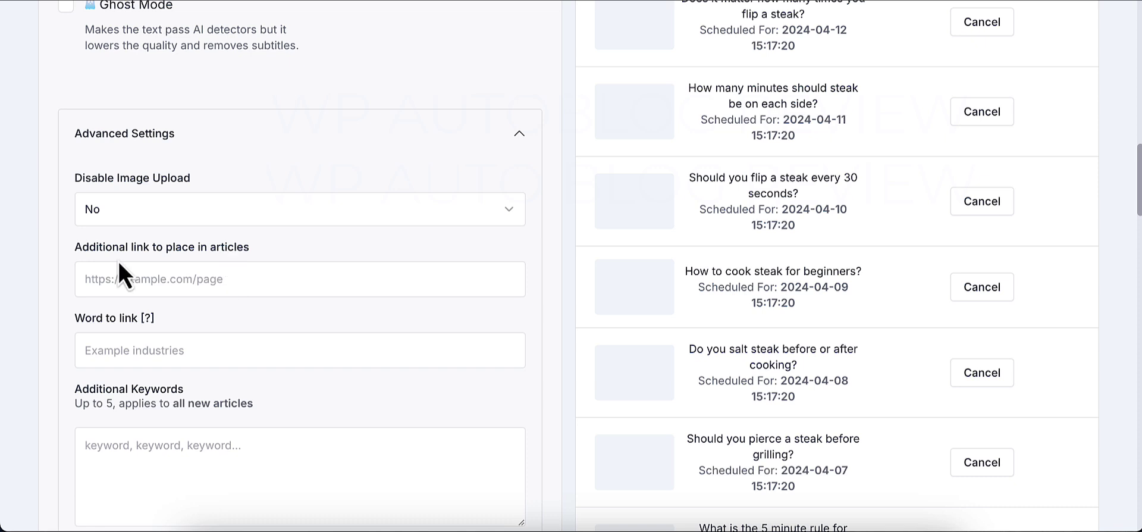
{"action": "left_click", "coordinate": [223, 281]}
{"action": "left_click", "coordinate": [196, 351]}
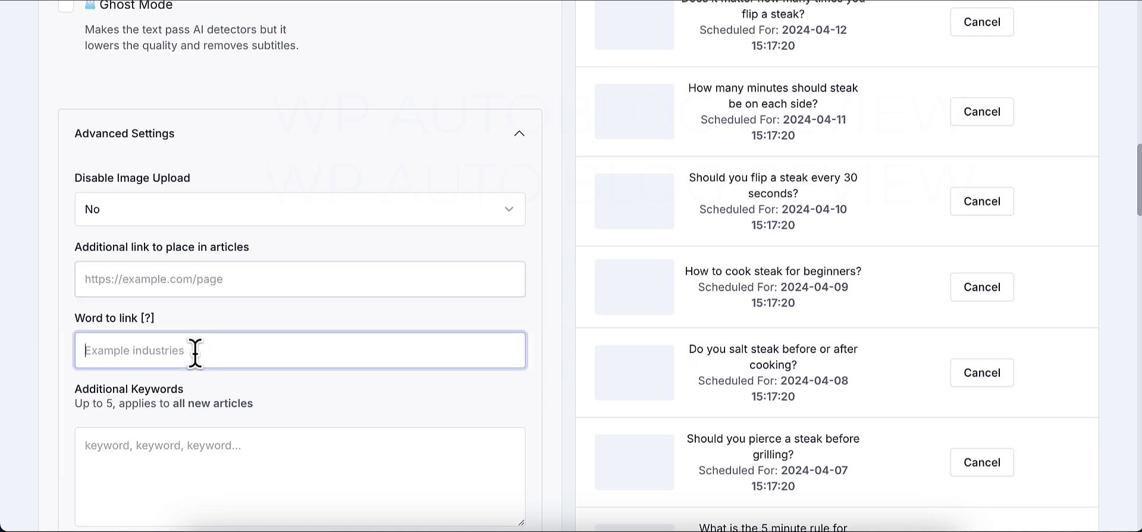
{"action": "mouse_move", "coordinate": [148, 321]}
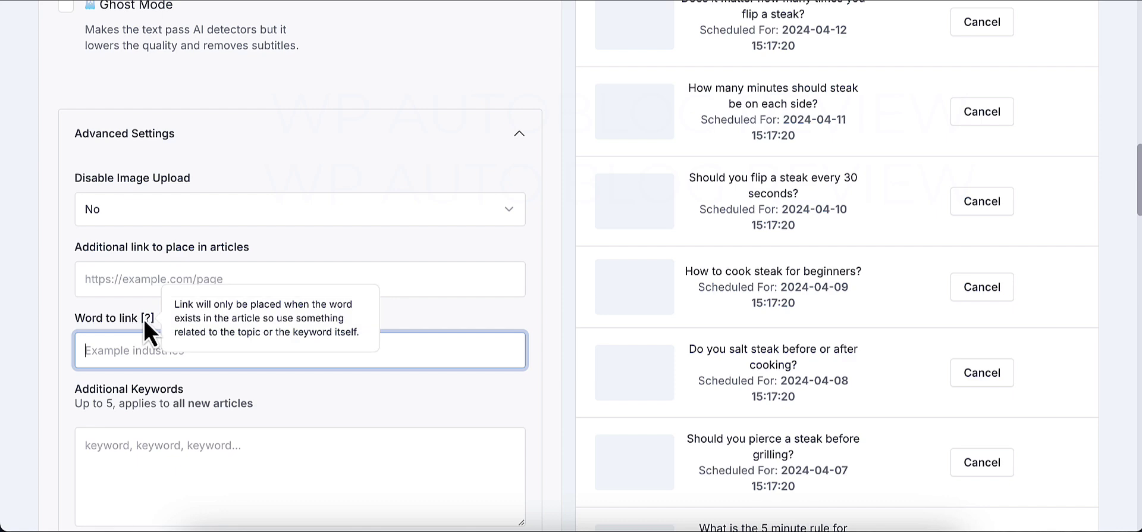
{"action": "scroll", "coordinate": [366, 420], "scroll_direction": "down", "scroll_amount": 2}
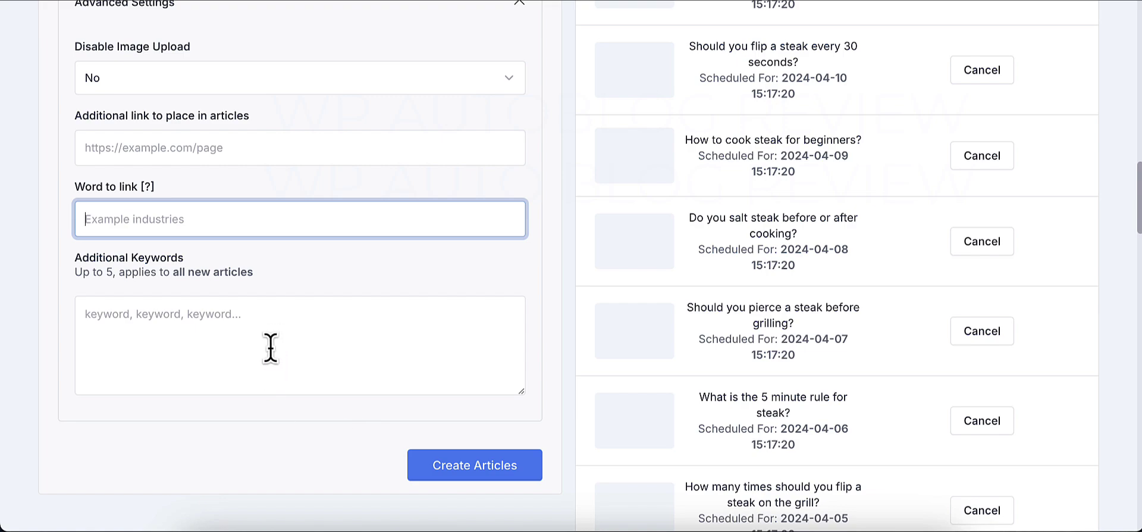
{"action": "scroll", "coordinate": [402, 369], "scroll_direction": "up", "scroll_amount": 1}
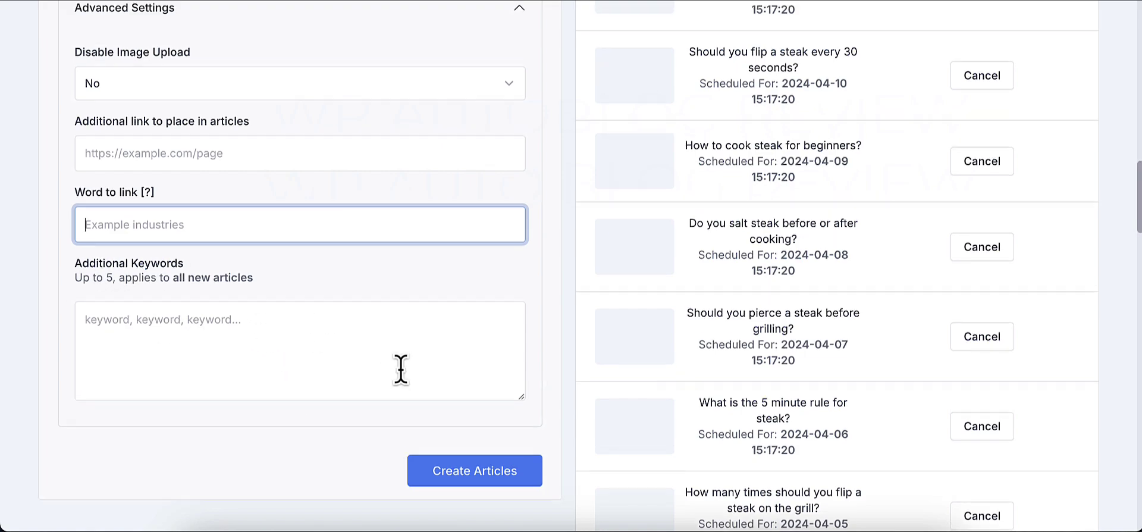
- Review the Post Scheduler's queue and article usage, and cancel the scheduled article "How long to leave steak out of fridge before cooking?"
{"action": "scroll", "coordinate": [400, 369], "scroll_direction": "up", "scroll_amount": 15}
{"action": "scroll", "coordinate": [411, 371], "scroll_direction": "down", "scroll_amount": 20}
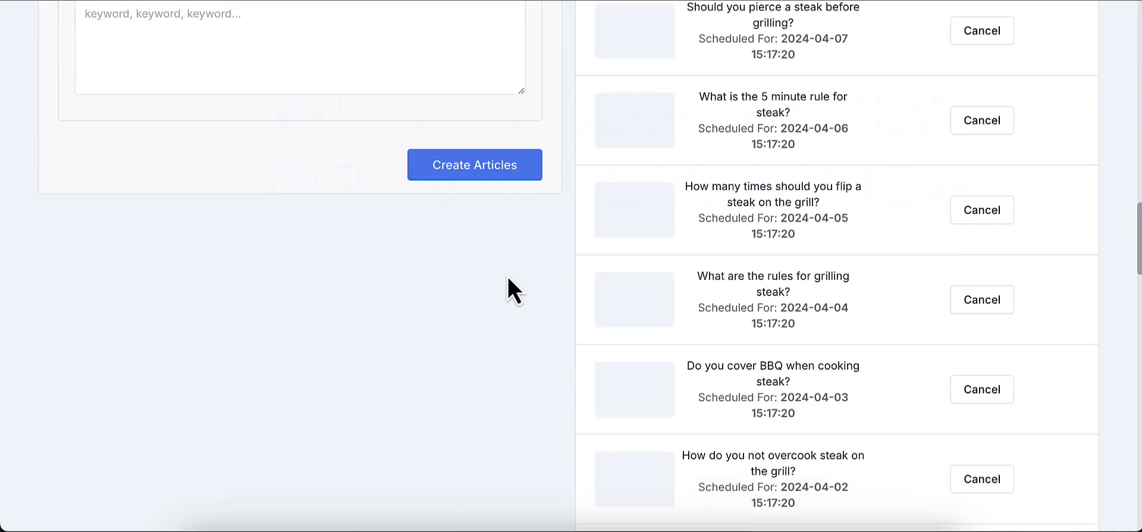
{"action": "scroll", "coordinate": [557, 290], "scroll_direction": "up", "scroll_amount": 15}
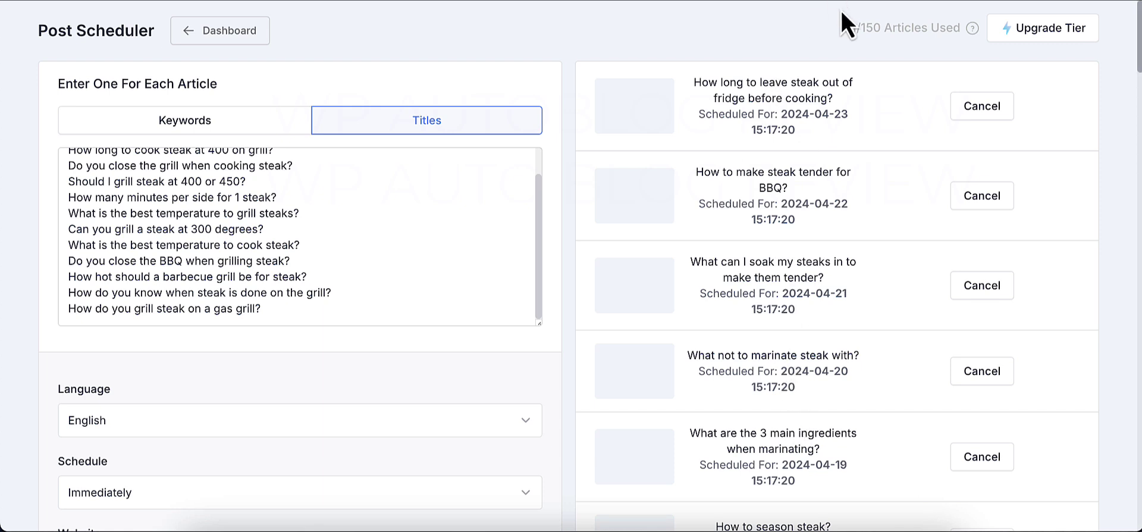
{"action": "left_click_drag", "start_coordinate": [844, 30], "coordinate": [959, 29]}
{"action": "left_click", "coordinate": [933, 51]}
{"action": "left_click_drag", "start_coordinate": [845, 28], "coordinate": [858, 29]}
{"action": "left_click_drag", "start_coordinate": [850, 28], "coordinate": [855, 28]}
{"action": "left_click", "coordinate": [980, 116]}
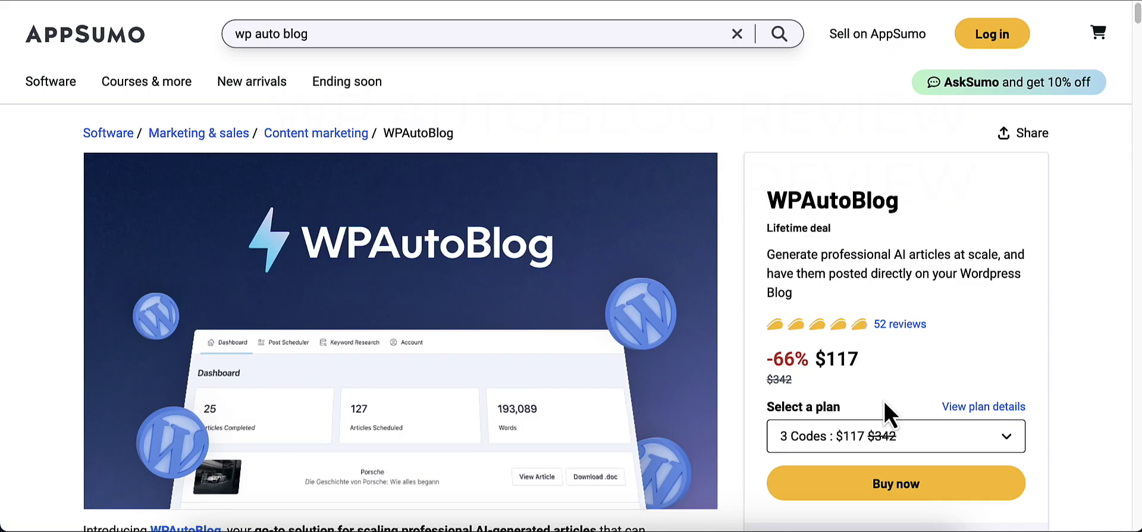
- Select the 1 Code plan for the WPAutoBlog lifetime deal on AppSumo and go to the plan comparison
{"action": "left_click", "coordinate": [824, 440]}
{"action": "left_click", "coordinate": [812, 476]}
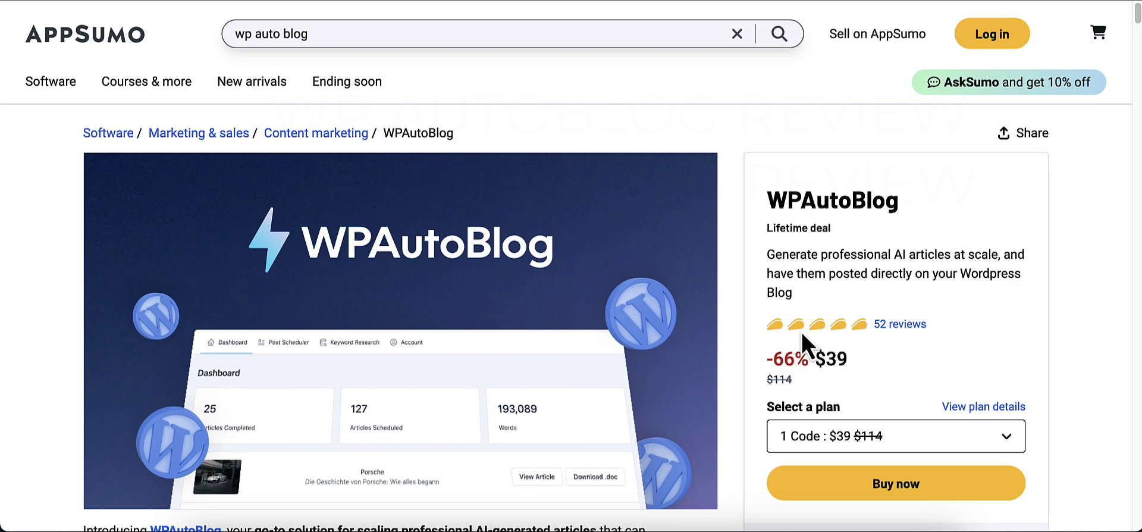
{"action": "scroll", "coordinate": [801, 335], "scroll_direction": "down", "scroll_amount": 15}
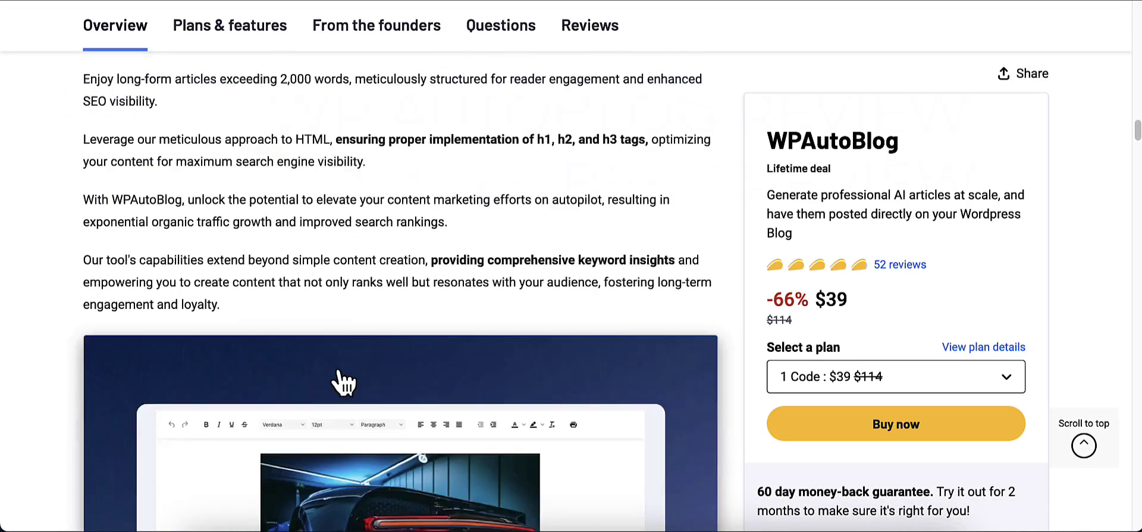
{"action": "scroll", "coordinate": [342, 380], "scroll_direction": "down", "scroll_amount": 8}
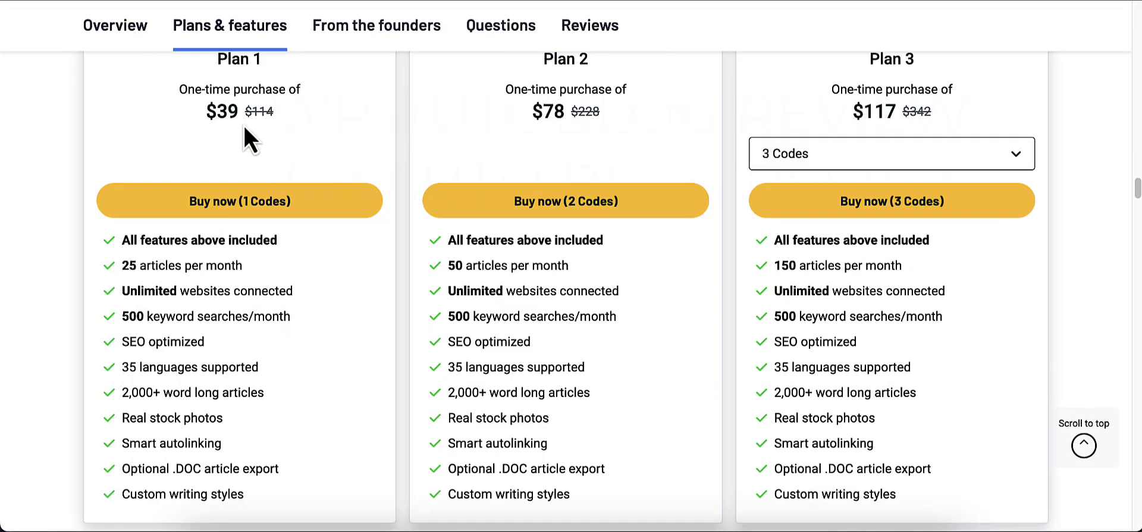
- Compare the features of the three WPAutoBlog plans, highlighting each plan's monthly article allowance
{"action": "scroll", "coordinate": [286, 190], "scroll_direction": "up", "scroll_amount": 2}
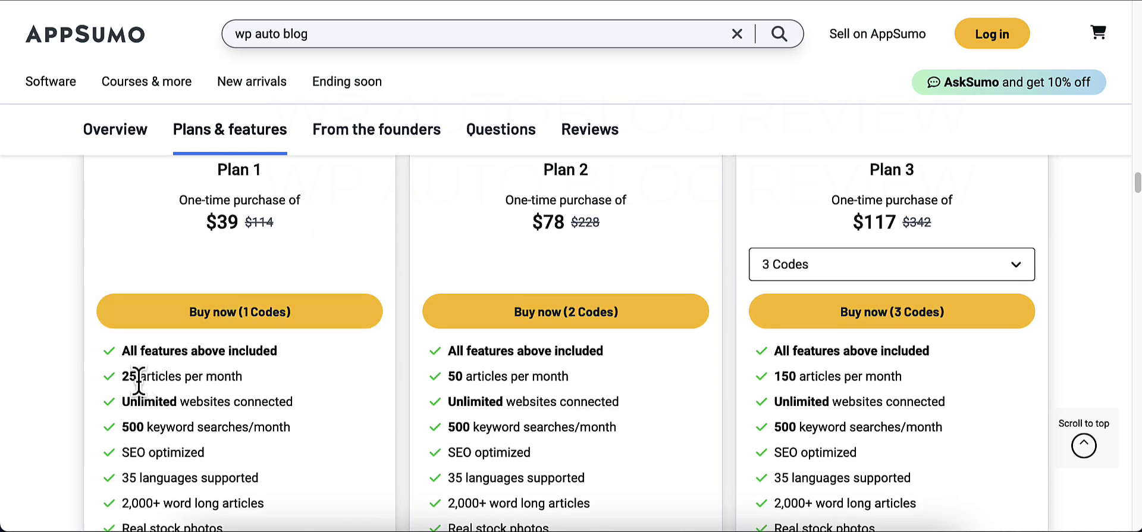
{"action": "scroll", "coordinate": [239, 379], "scroll_direction": "down", "scroll_amount": 2}
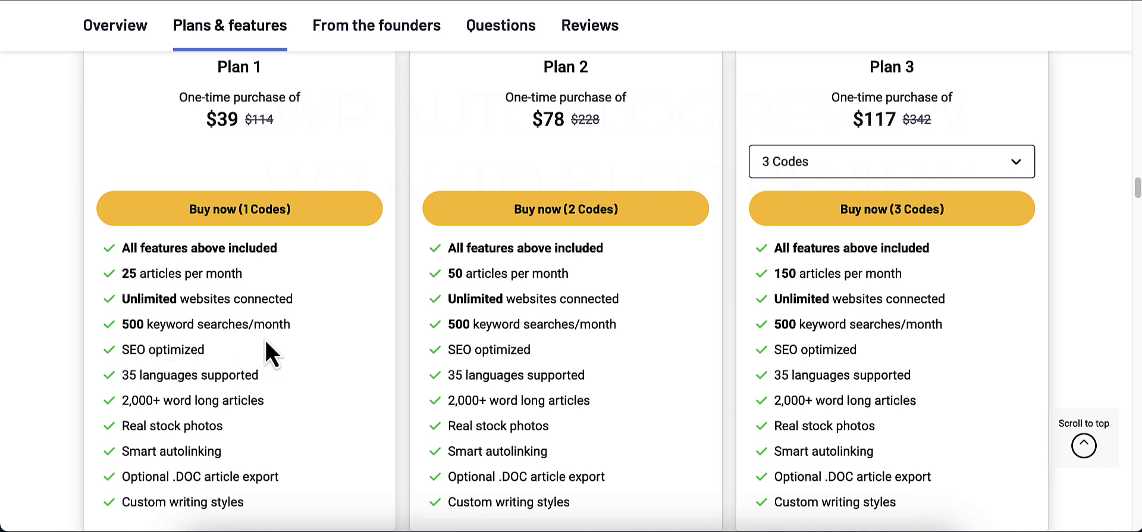
{"action": "scroll", "coordinate": [276, 350], "scroll_direction": "down", "scroll_amount": 2}
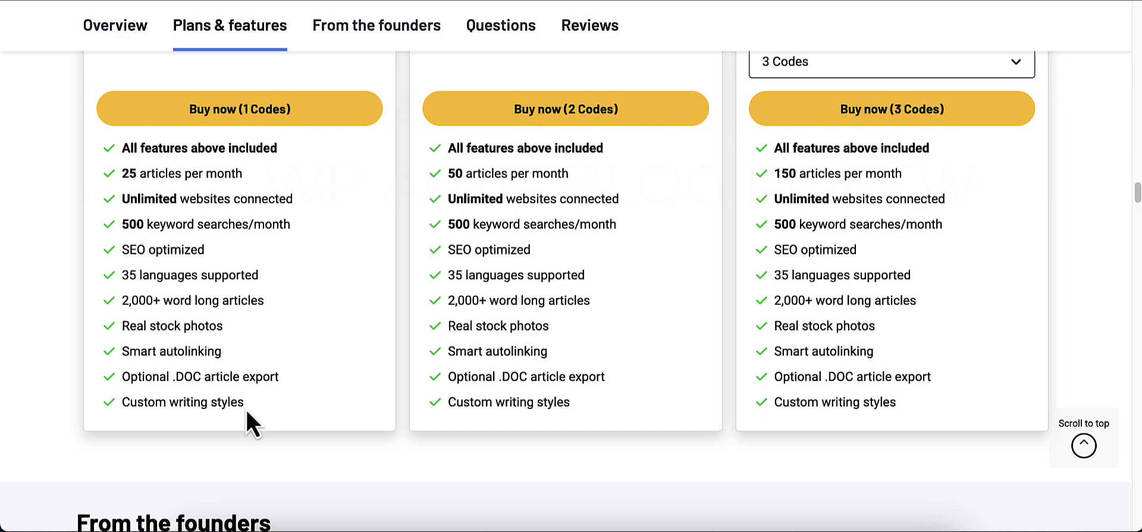
{"action": "scroll", "coordinate": [276, 397], "scroll_direction": "up", "scroll_amount": 3}
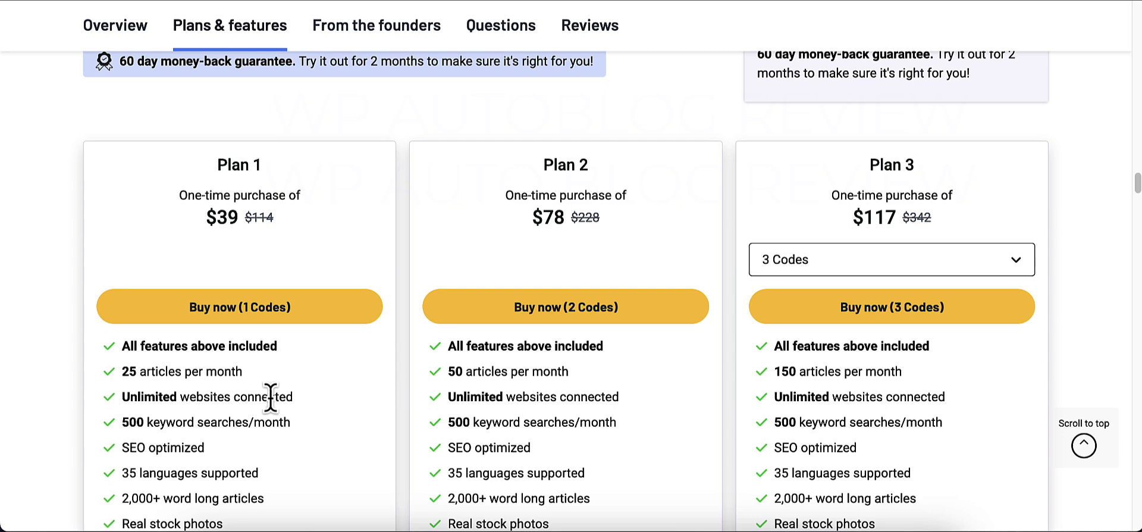
{"action": "scroll", "coordinate": [524, 372], "scroll_direction": "down", "scroll_amount": 3}
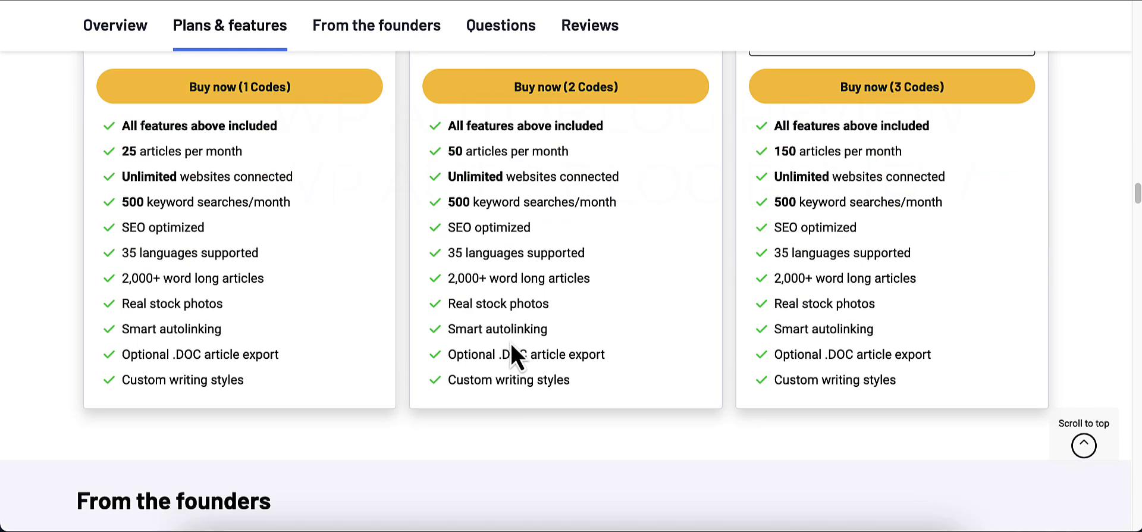
{"action": "scroll", "coordinate": [238, 202], "scroll_direction": "up", "scroll_amount": 3}
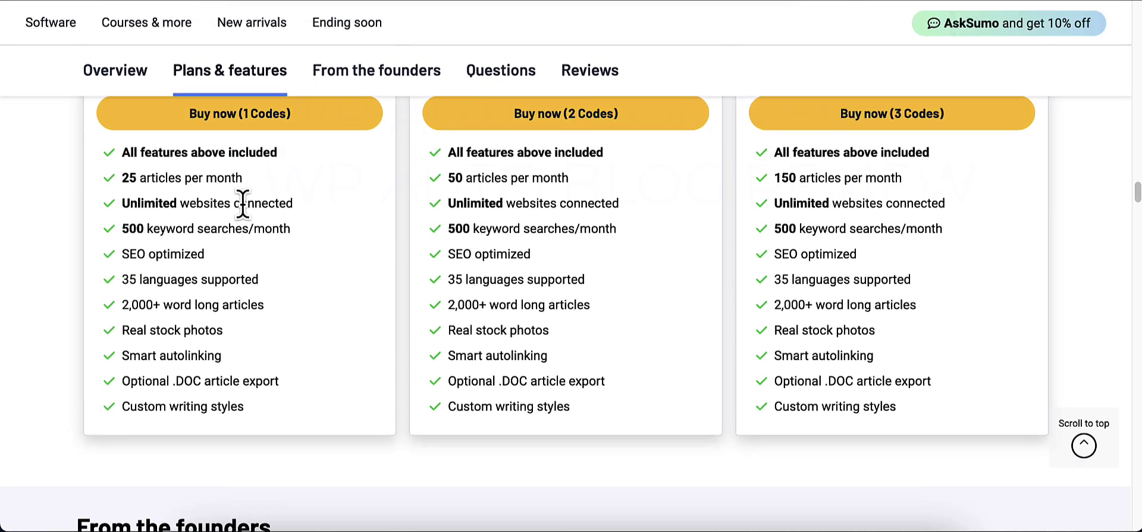
{"action": "left_click_drag", "start_coordinate": [121, 310], "coordinate": [244, 312]}
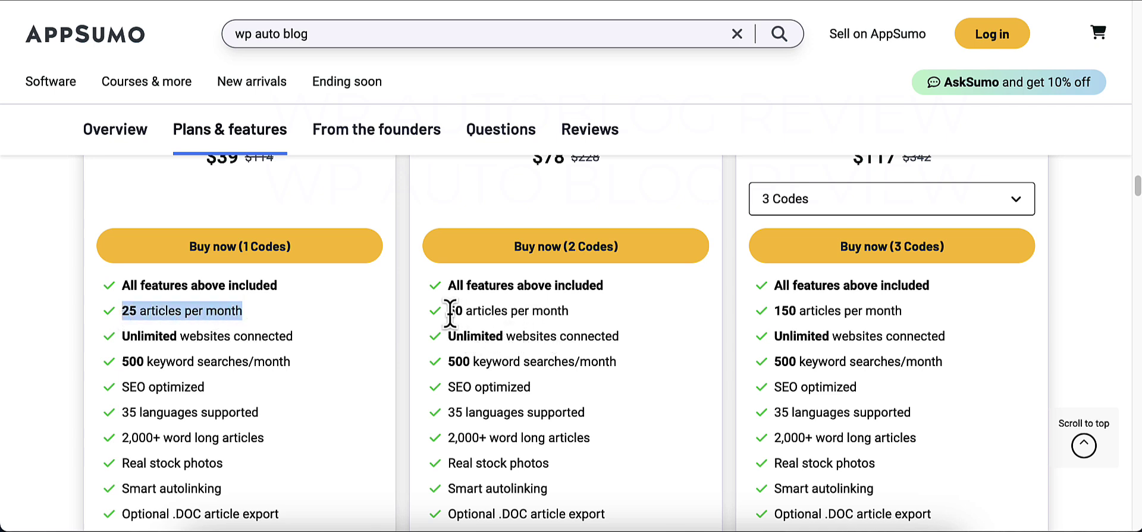
{"action": "left_click_drag", "start_coordinate": [448, 310], "coordinate": [596, 314]}
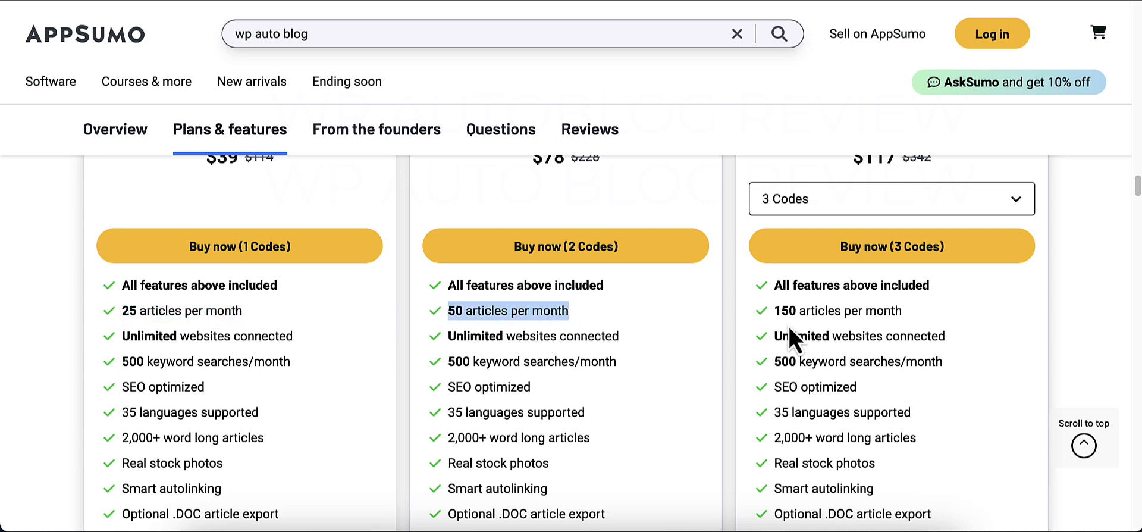
{"action": "left_click_drag", "start_coordinate": [775, 310], "coordinate": [904, 313]}
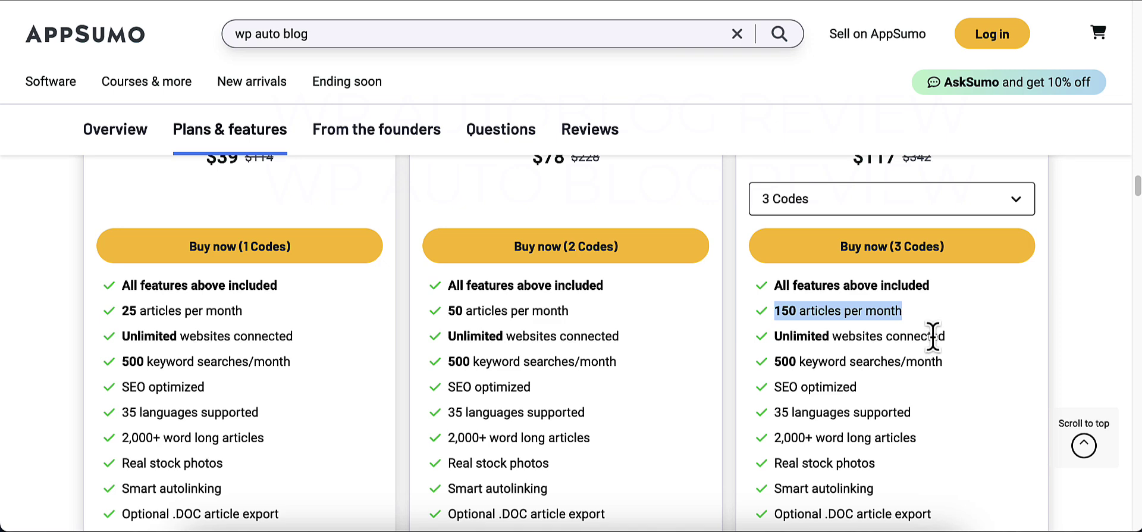
- Set Plan 3 to 6 Codes and highlight its monthly article allowance
{"action": "scroll", "coordinate": [837, 236], "scroll_direction": "up", "scroll_amount": 1}
{"action": "left_click", "coordinate": [827, 235]}
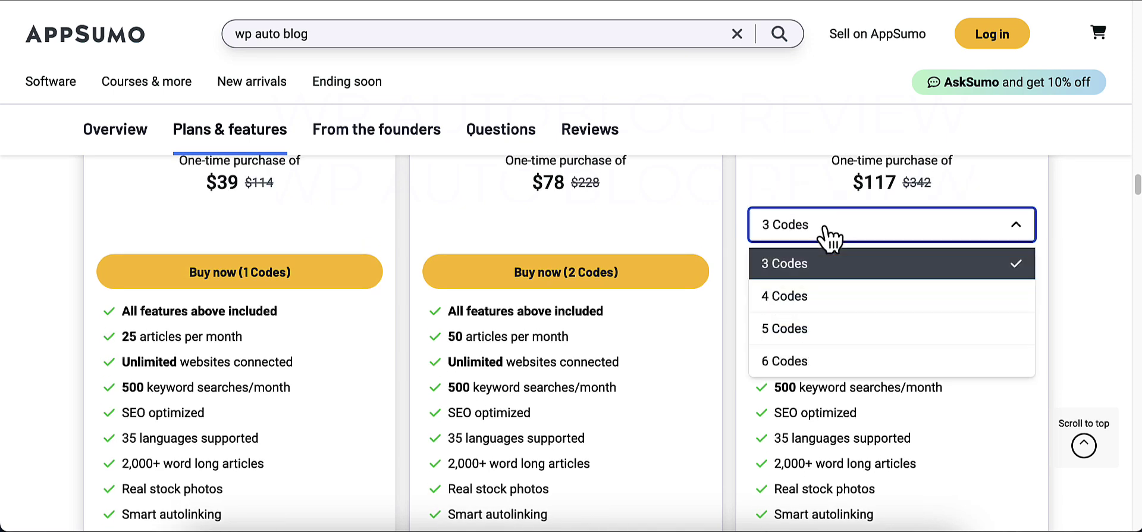
{"action": "left_click", "coordinate": [828, 358]}
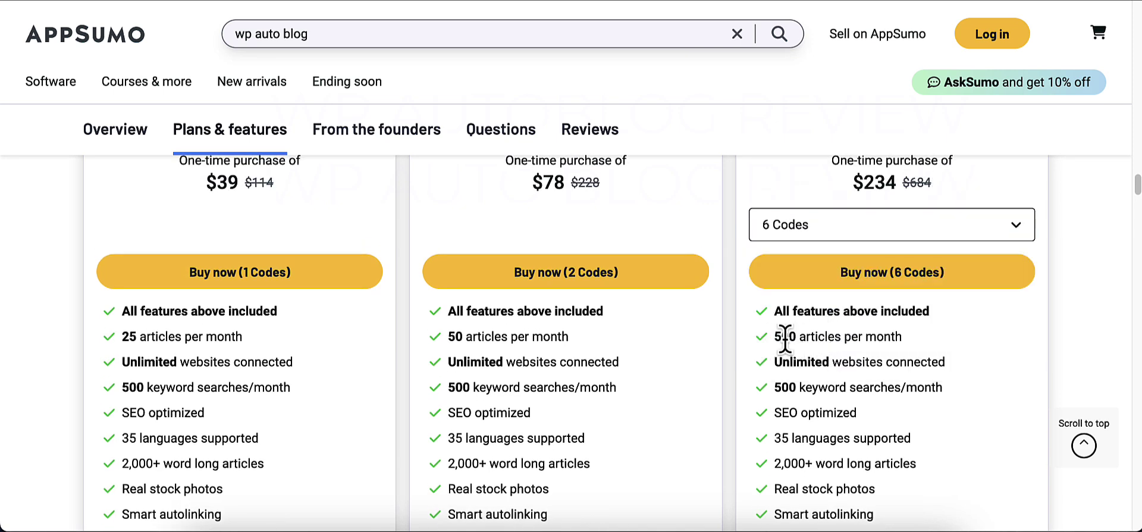
{"action": "left_click_drag", "start_coordinate": [776, 337], "coordinate": [940, 355]}
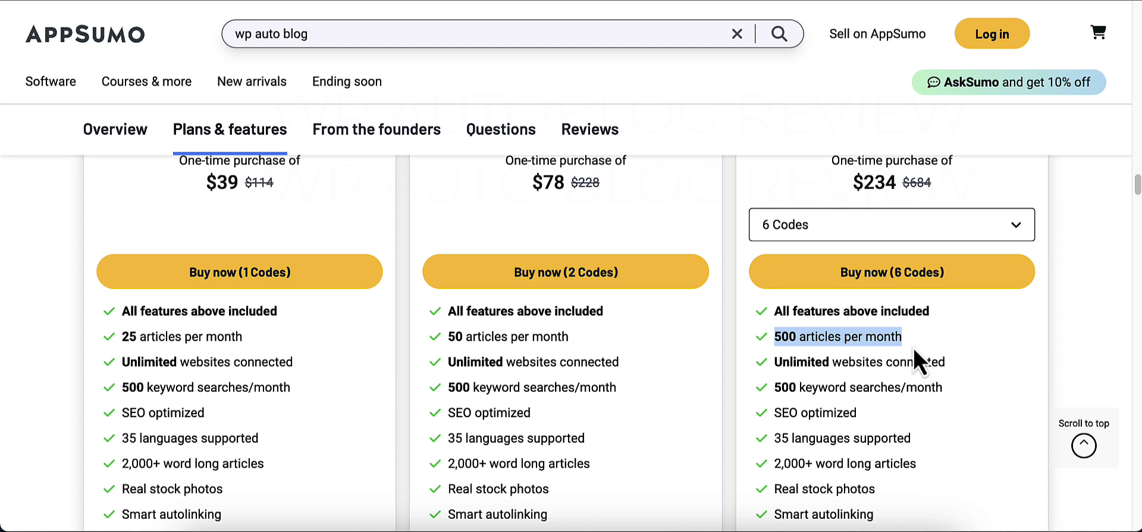
{"action": "left_click", "coordinate": [911, 350]}
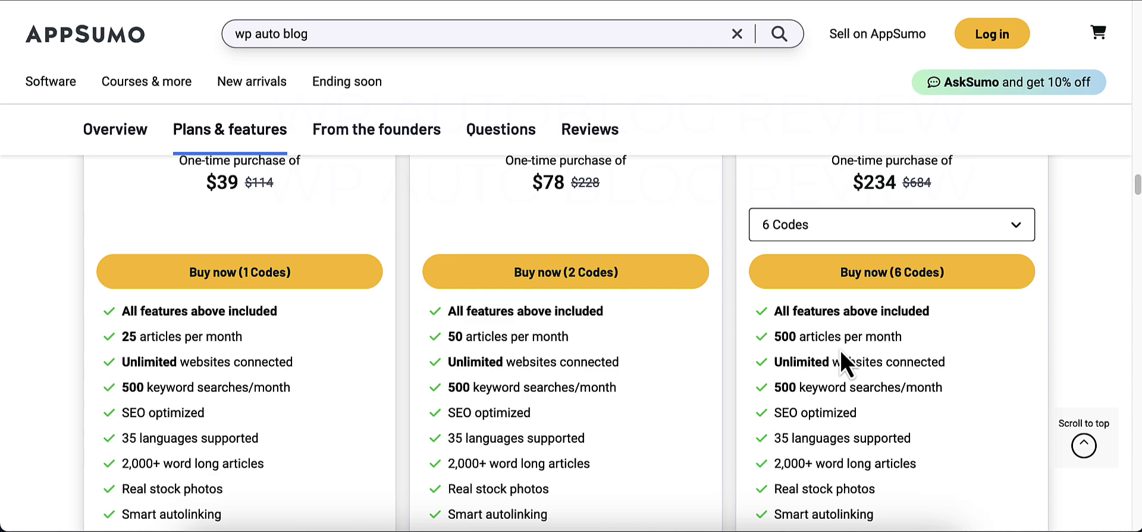
- Switch back to WPAutoBlog's Post Scheduler and examine the scheduled articles and the completed ones beneath them
{"action": "scroll", "coordinate": [840, 362], "scroll_direction": "up", "scroll_amount": 15}
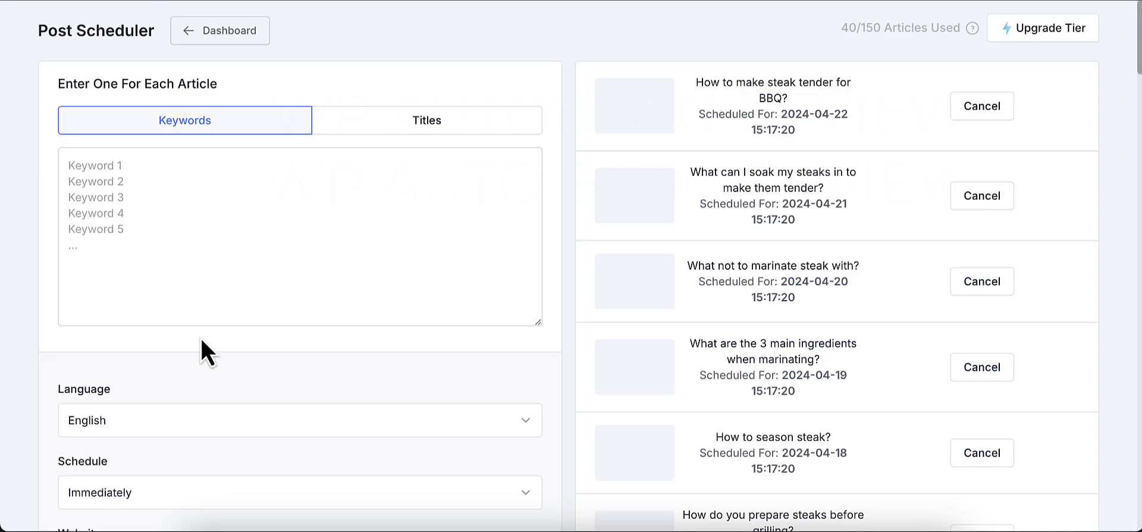
{"action": "scroll", "coordinate": [714, 255], "scroll_direction": "down", "scroll_amount": 20}
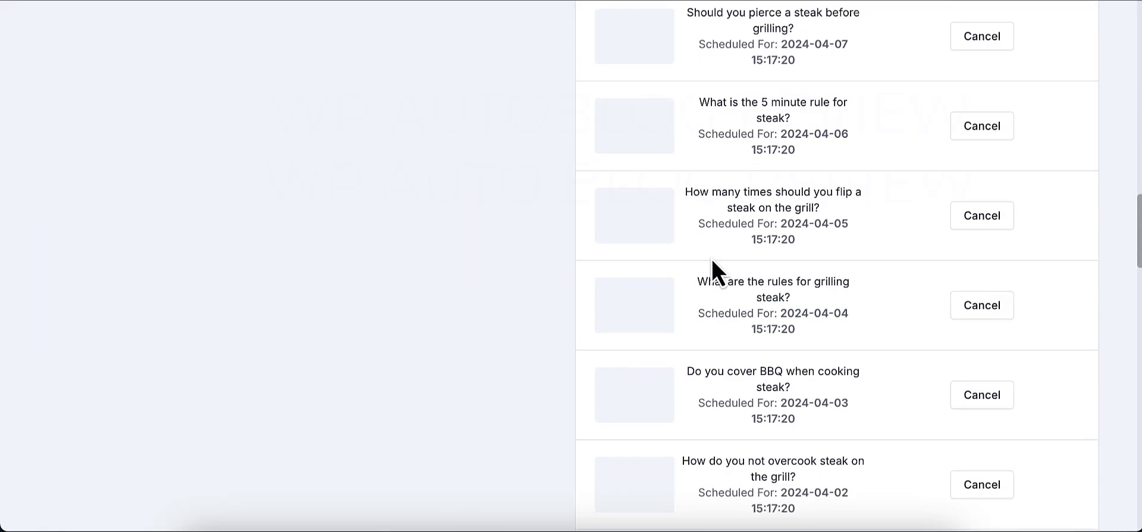
{"action": "scroll", "coordinate": [711, 268], "scroll_direction": "up", "scroll_amount": 8}
{"action": "scroll", "coordinate": [710, 268], "scroll_direction": "down", "scroll_amount": 10}
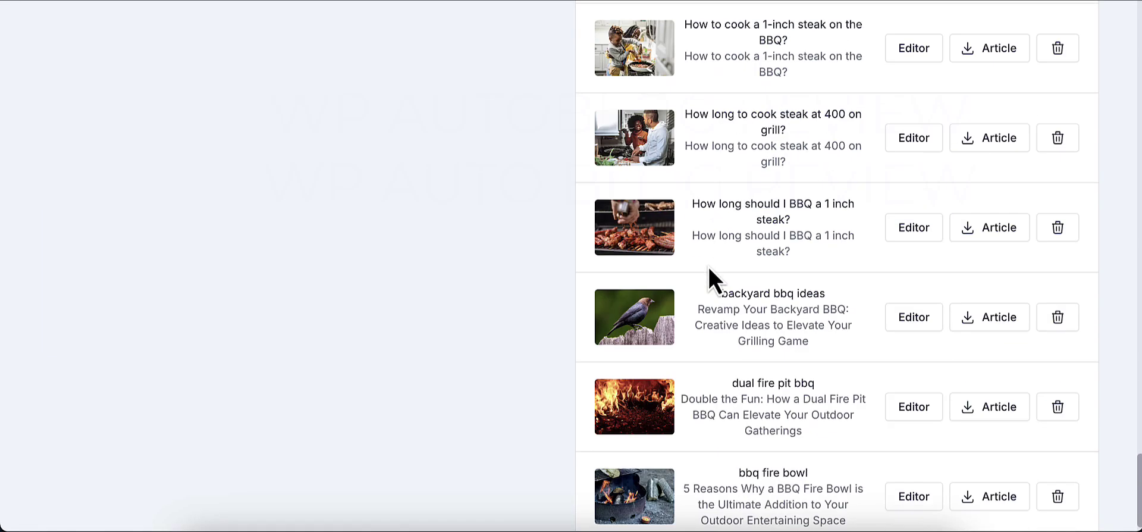
{"action": "scroll", "coordinate": [706, 268], "scroll_direction": "up", "scroll_amount": 1}
{"action": "scroll", "coordinate": [706, 280], "scroll_direction": "up", "scroll_amount": 6}
{"action": "scroll", "coordinate": [706, 273], "scroll_direction": "down", "scroll_amount": 6}
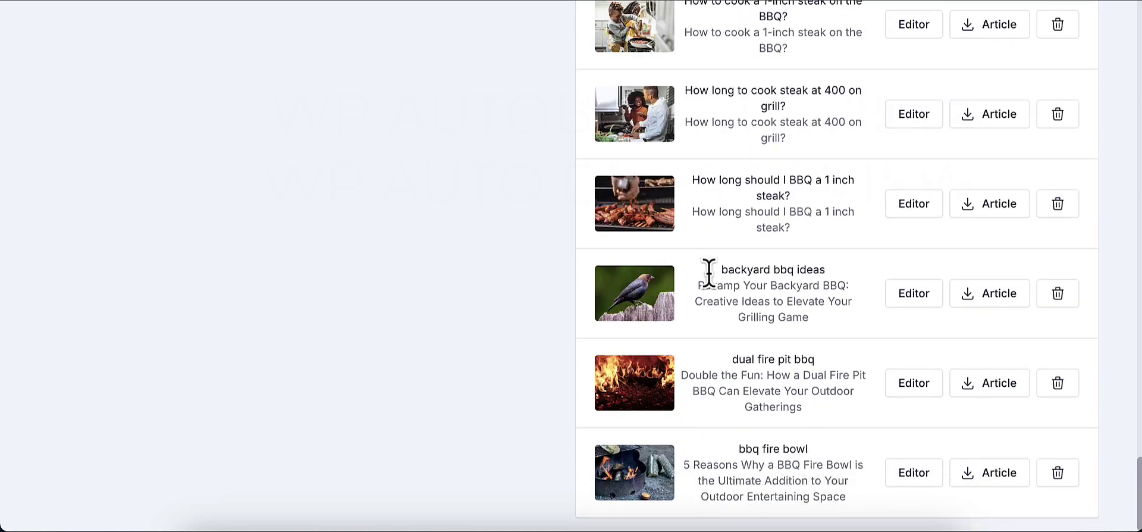
{"action": "scroll", "coordinate": [706, 137], "scroll_direction": "up", "scroll_amount": 1}
{"action": "scroll", "coordinate": [716, 137], "scroll_direction": "down", "scroll_amount": 1}
{"action": "scroll", "coordinate": [755, 132], "scroll_direction": "up", "scroll_amount": 1}
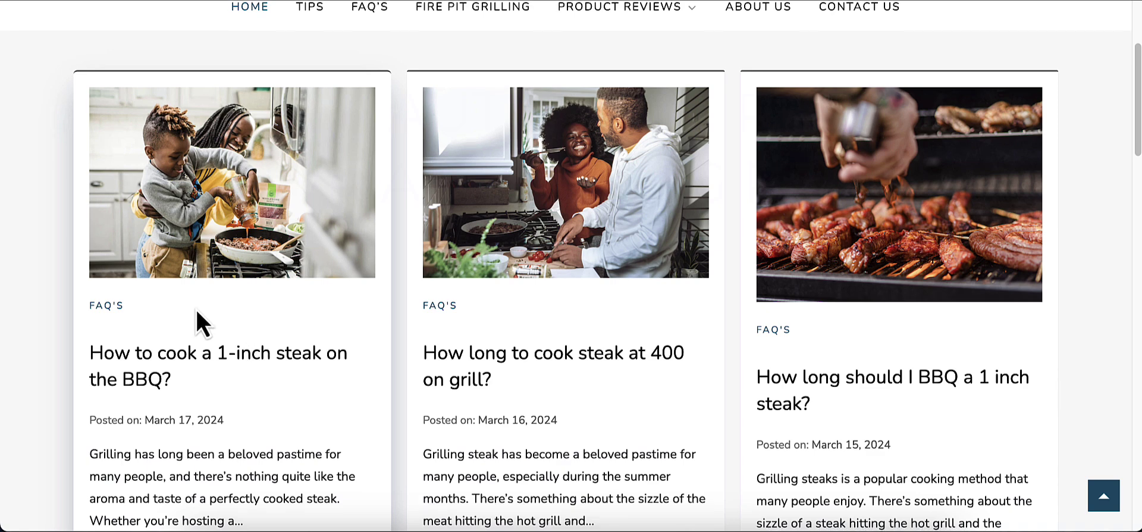
- Open the article "How to cook a 1-inch steak on the BBQ?" and examine its featured image, title and table of contents
{"action": "scroll", "coordinate": [197, 315], "scroll_direction": "down", "scroll_amount": 2}
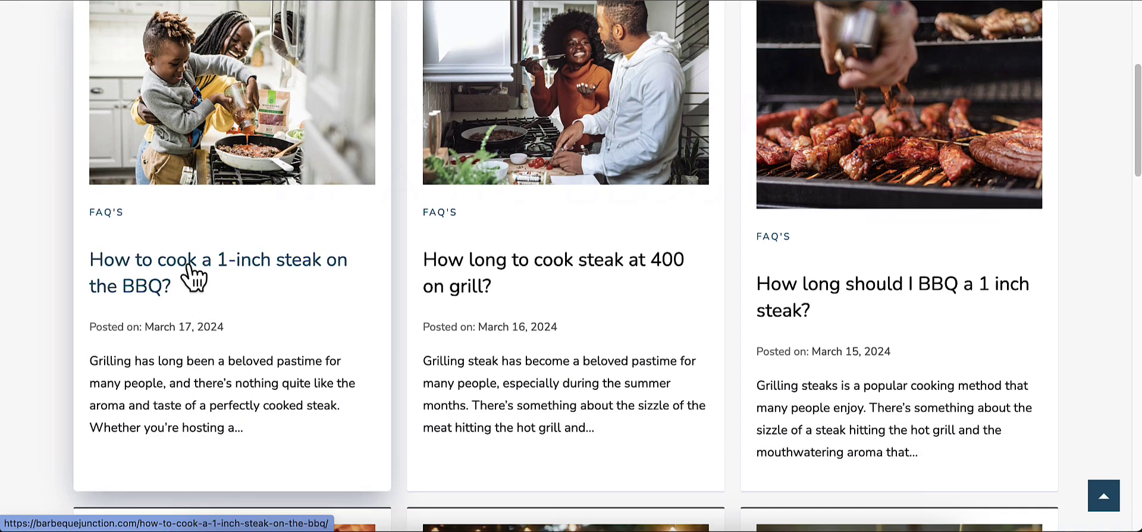
{"action": "left_click", "coordinate": [263, 309]}
{"action": "scroll", "coordinate": [381, 315], "scroll_direction": "down", "scroll_amount": 4}
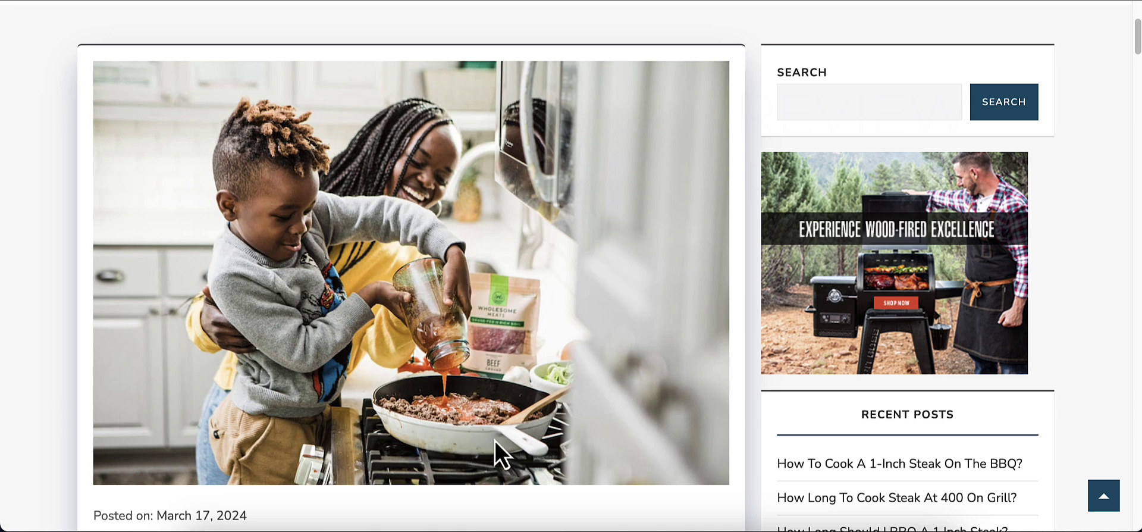
{"action": "scroll", "coordinate": [466, 370], "scroll_direction": "down", "scroll_amount": 2}
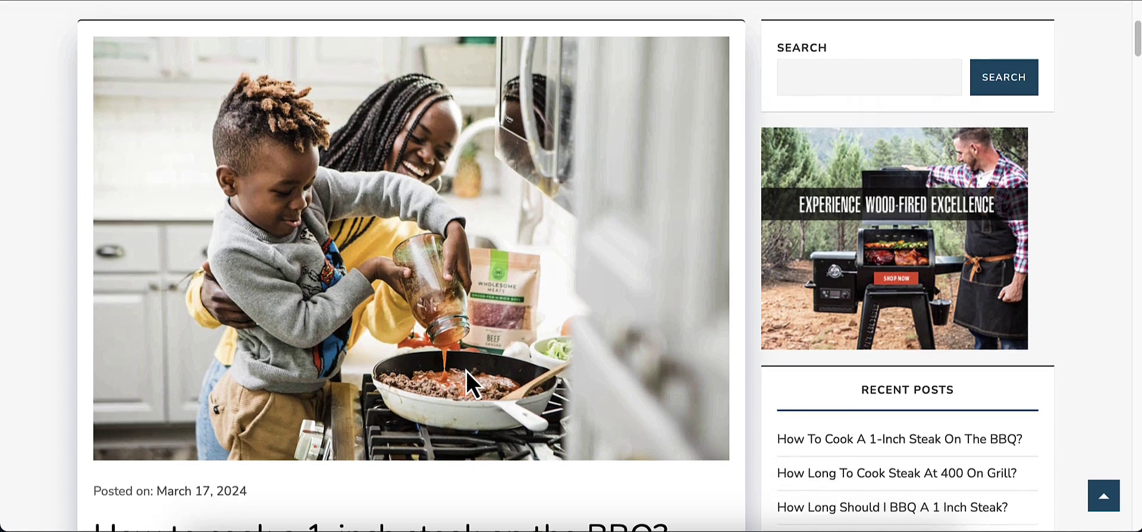
{"action": "scroll", "coordinate": [467, 370], "scroll_direction": "down", "scroll_amount": 4}
{"action": "scroll", "coordinate": [466, 369], "scroll_direction": "up", "scroll_amount": 2}
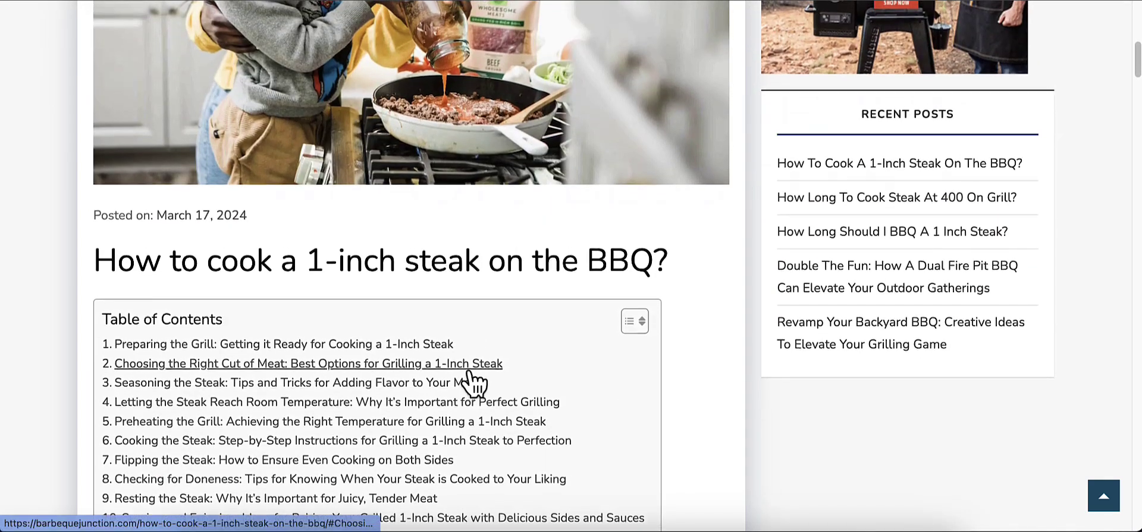
{"action": "scroll", "coordinate": [466, 370], "scroll_direction": "up", "scroll_amount": 2}
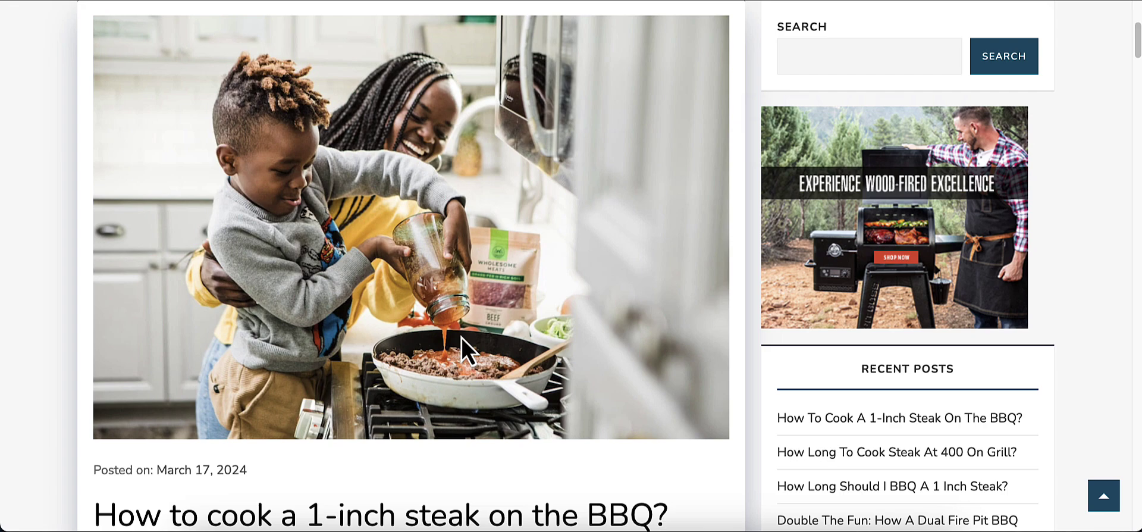
{"action": "scroll", "coordinate": [459, 338], "scroll_direction": "down", "scroll_amount": 5}
{"action": "scroll", "coordinate": [458, 338], "scroll_direction": "up", "scroll_amount": 2}
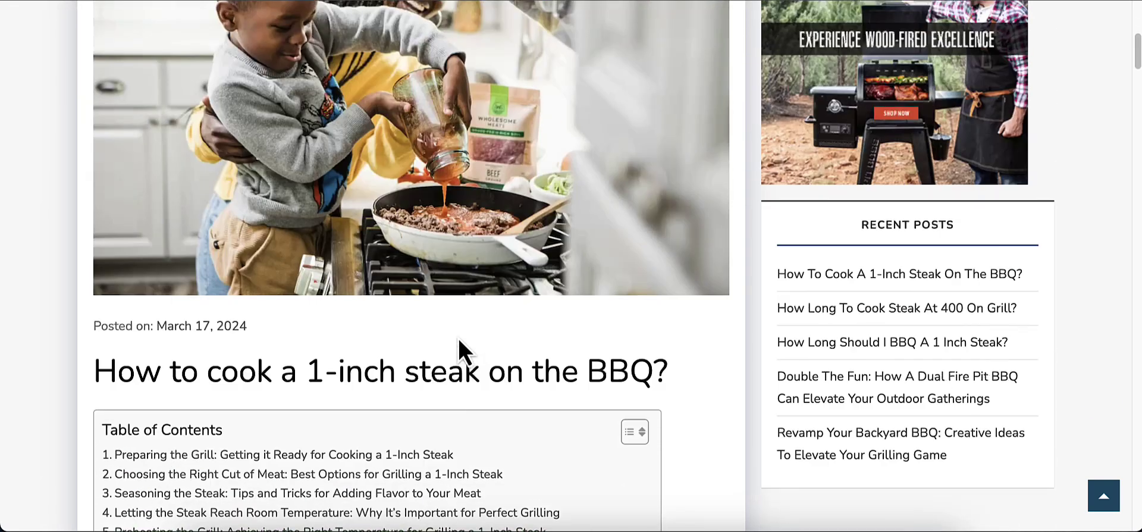
{"action": "scroll", "coordinate": [456, 338], "scroll_direction": "up", "scroll_amount": 2}
{"action": "scroll", "coordinate": [398, 307], "scroll_direction": "down", "scroll_amount": 3}
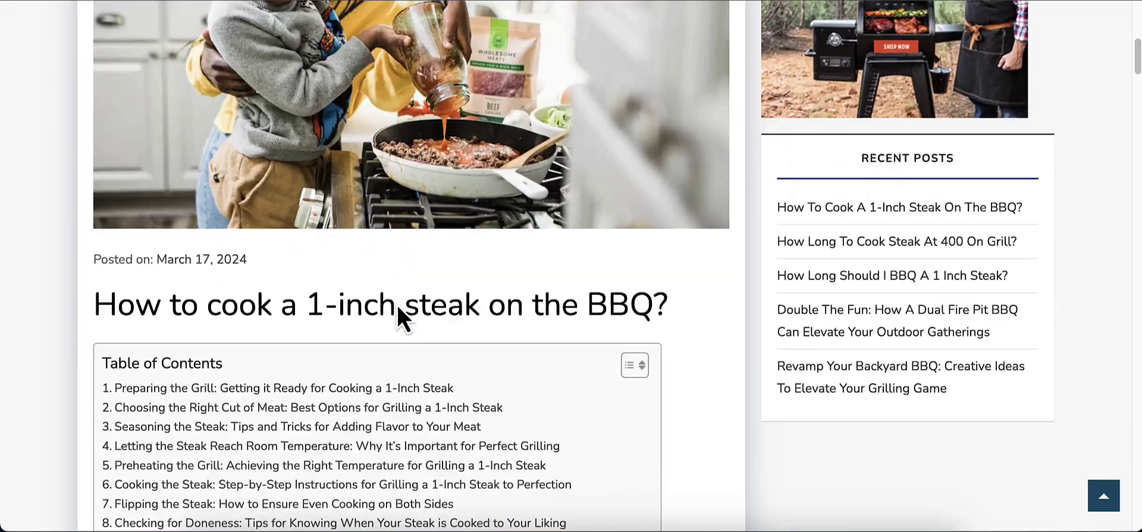
{"action": "scroll", "coordinate": [397, 305], "scroll_direction": "down", "scroll_amount": 4}
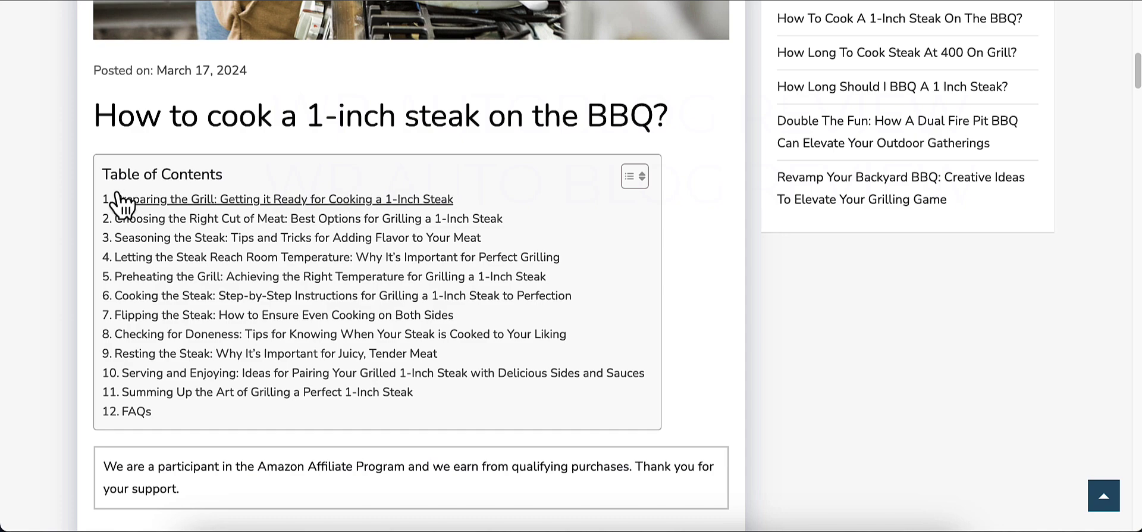
- Highlight the article's introductory paragraph above the Key Takeaways while reading it, and clear the selection
{"action": "scroll", "coordinate": [329, 236], "scroll_direction": "down", "scroll_amount": 8}
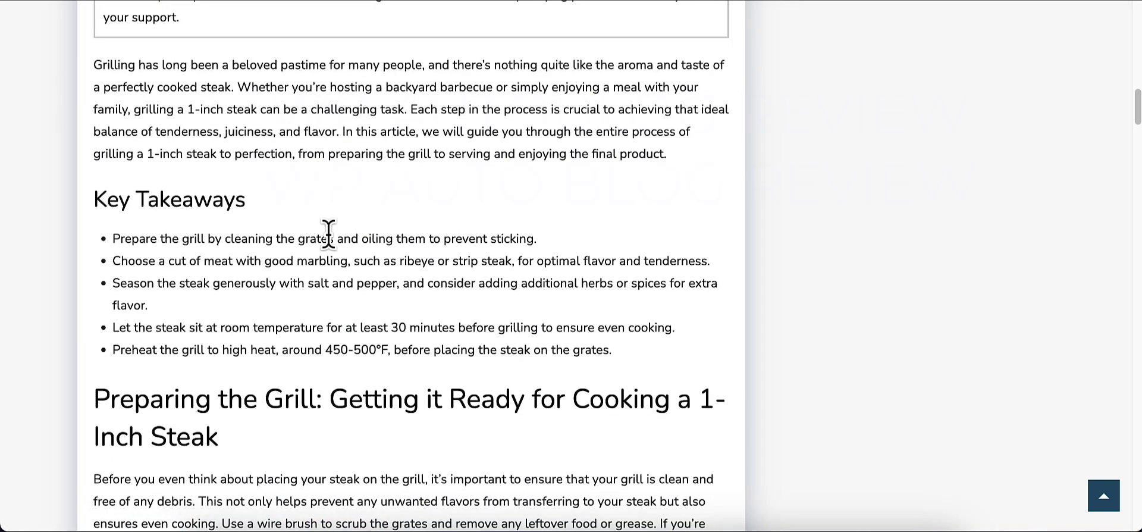
{"action": "scroll", "coordinate": [328, 235], "scroll_direction": "up", "scroll_amount": 3}
{"action": "scroll", "coordinate": [325, 244], "scroll_direction": "down", "scroll_amount": 2}
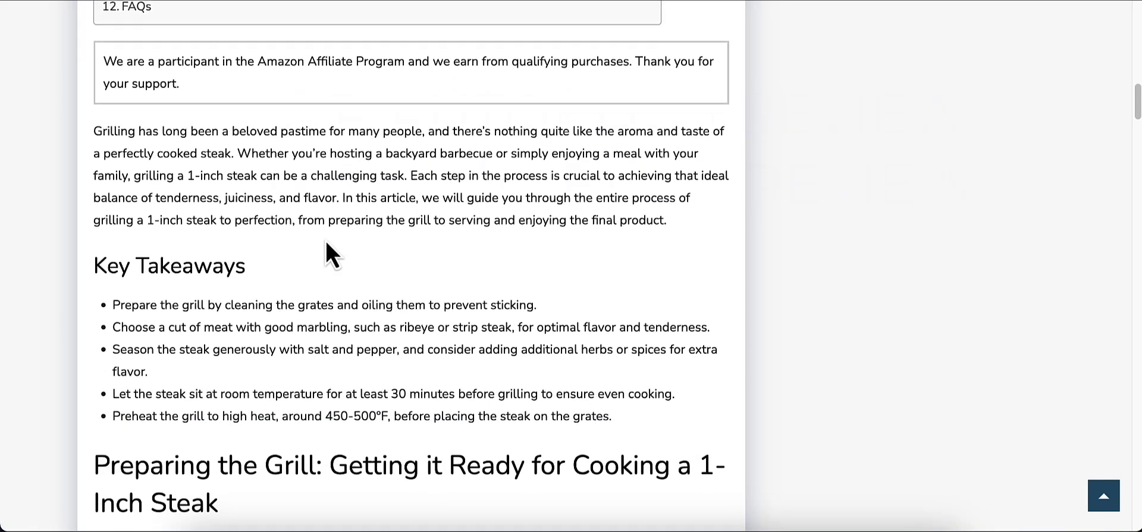
{"action": "left_click_drag", "start_coordinate": [93, 128], "coordinate": [592, 196]}
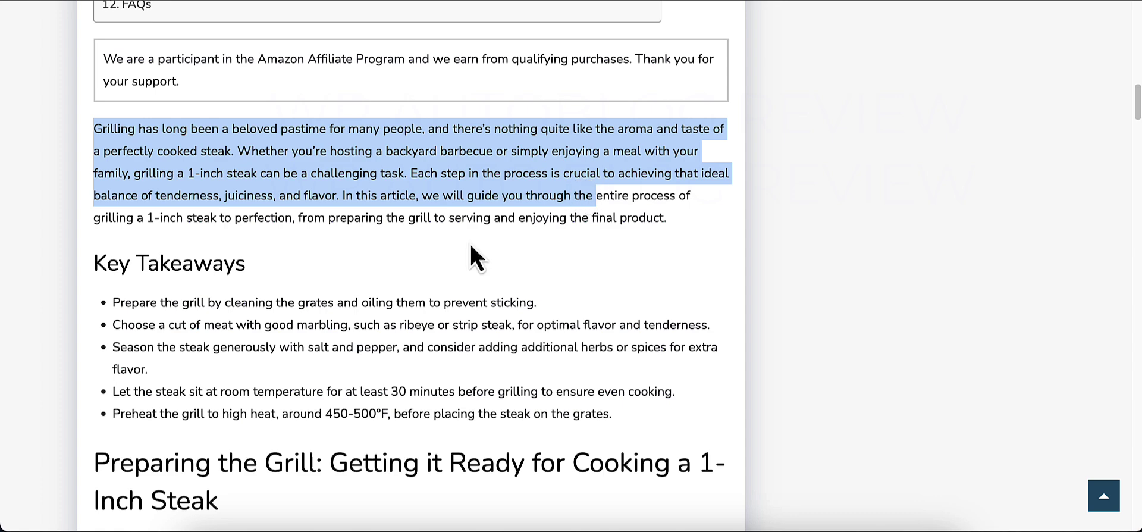
{"action": "left_click", "coordinate": [470, 244]}
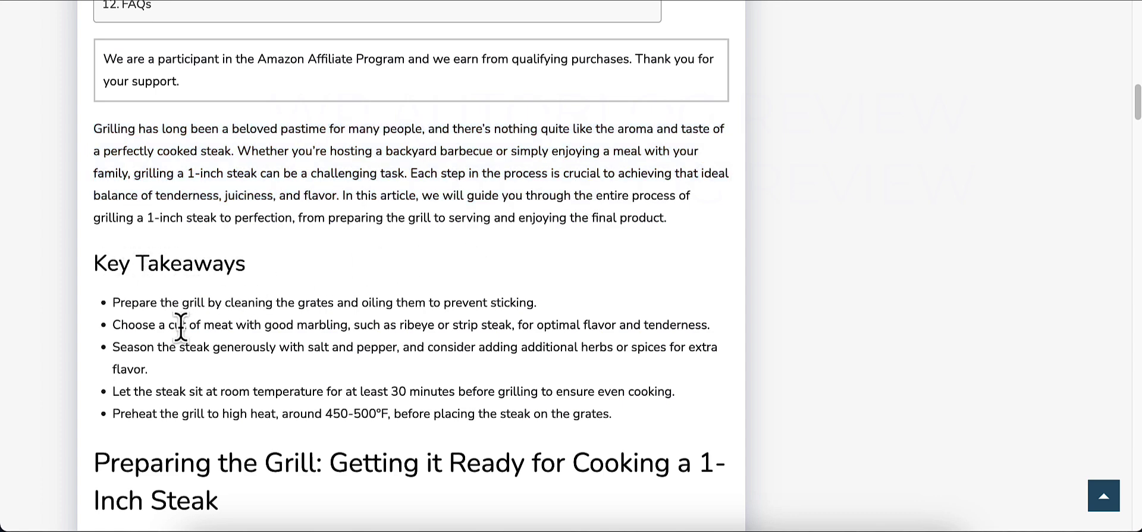
- Highlight all the bullet points under Key Takeaways to review them, and clear the selection
{"action": "scroll", "coordinate": [213, 296], "scroll_direction": "down", "scroll_amount": 1}
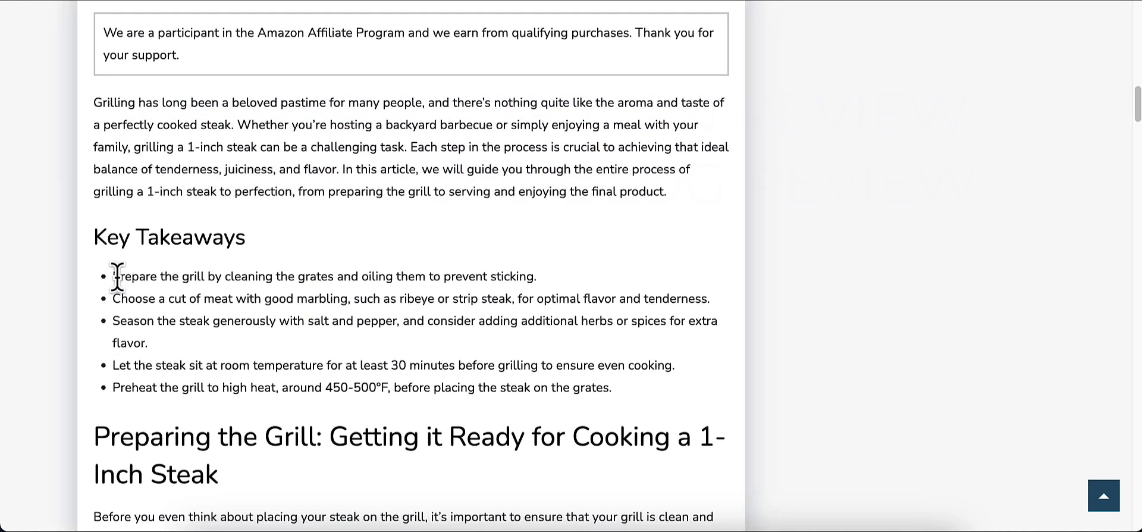
{"action": "left_click_drag", "start_coordinate": [113, 276], "coordinate": [602, 382]}
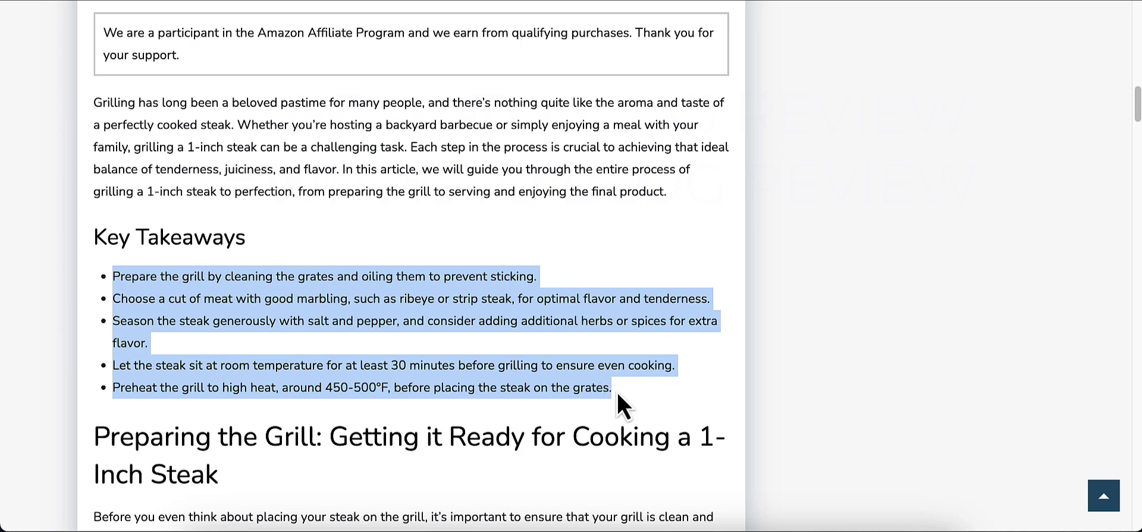
{"action": "left_click", "coordinate": [433, 379]}
- Examine the article's section on preparing the grill for a 1-inch steak, including its embedded banner advertisement
{"action": "scroll", "coordinate": [423, 376], "scroll_direction": "down", "scroll_amount": 4}
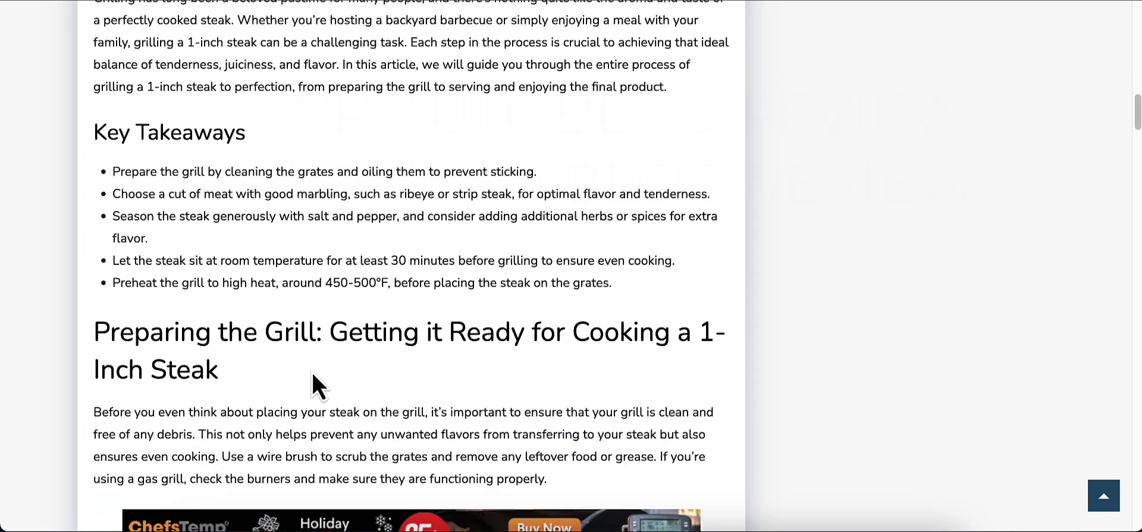
{"action": "scroll", "coordinate": [198, 364], "scroll_direction": "down", "scroll_amount": 4}
{"action": "scroll", "coordinate": [185, 345], "scroll_direction": "up", "scroll_amount": 2}
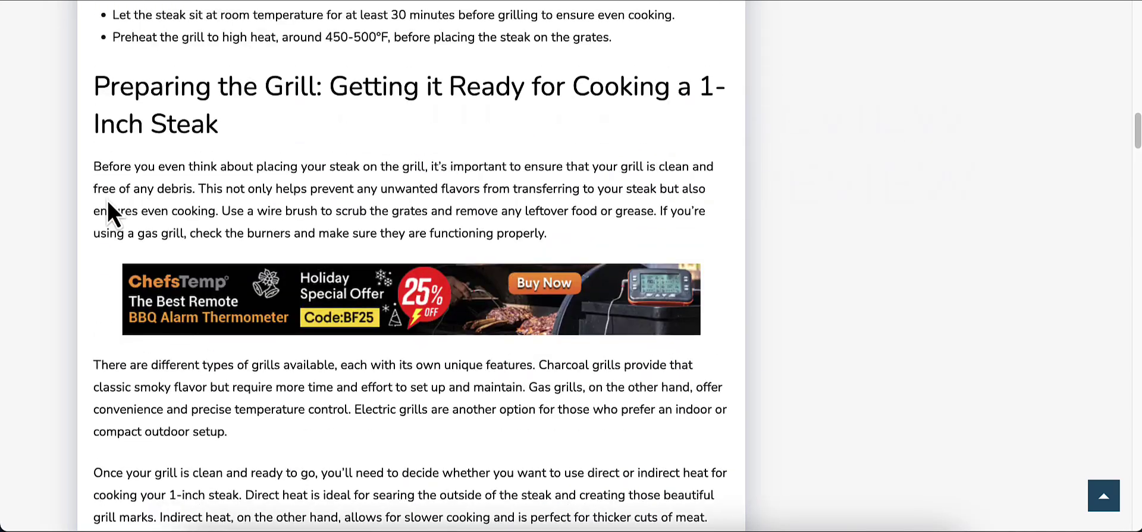